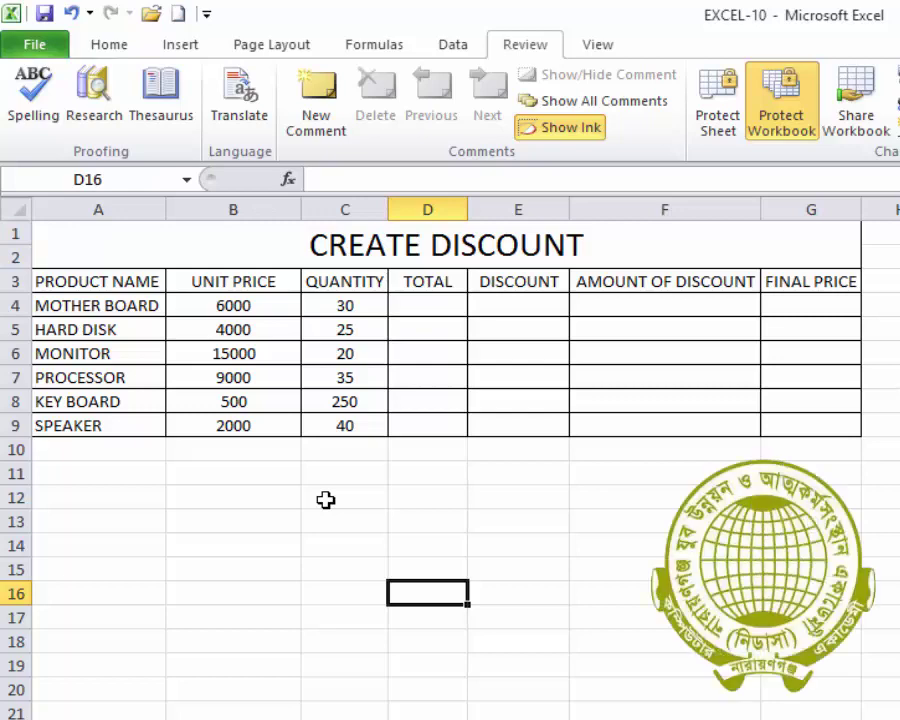
- Review the unit prices in B4:B9 and the quantities, then go to the TOTAL cell D4
key("Up")
key("Up")
key("Up")
key("Up")
key("Up")
key("Up")
key("Up")
key("Up")
key("Up")
key("Up")
key("Up")
key("Up")
key("Up")
key("Left")
key("Left")
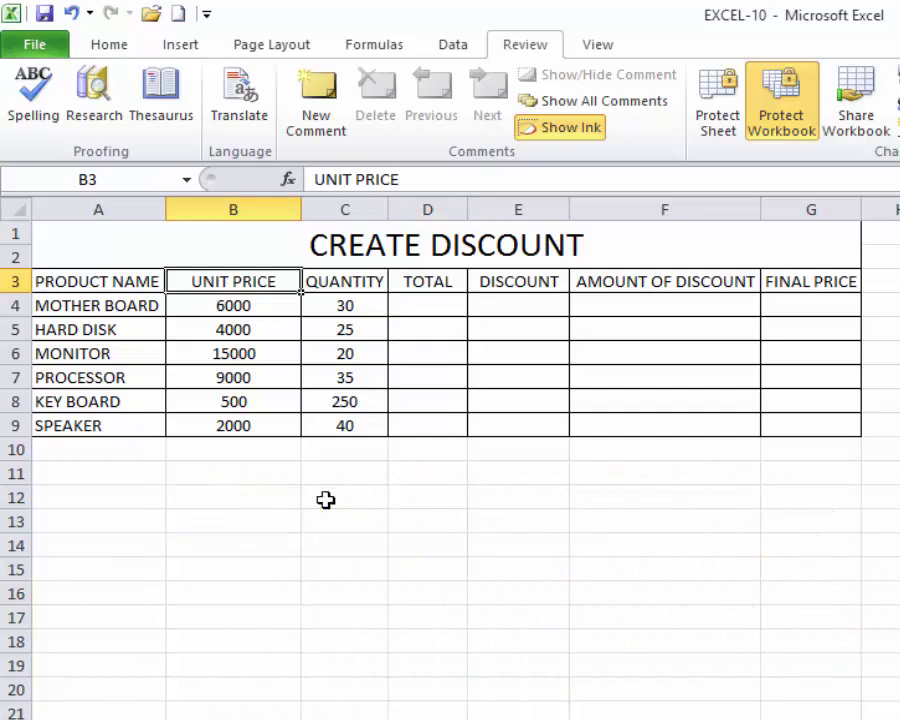
key("Down")
key("shift+Down")
key("shift+Down")
key("shift+Down")
key("shift+Down")
key("shift+Down")
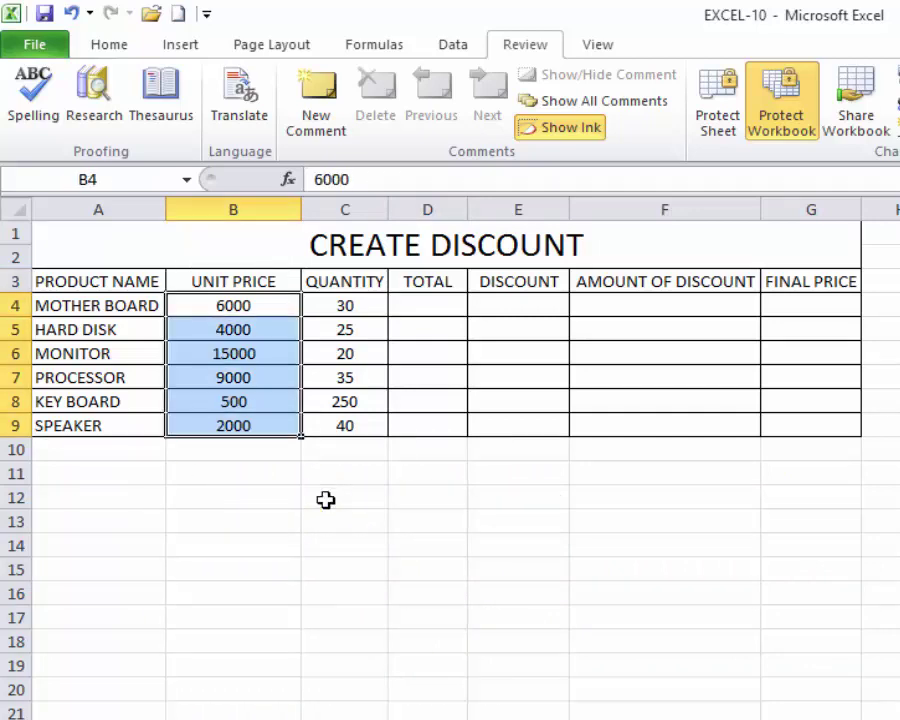
key("Up")
key("Right")
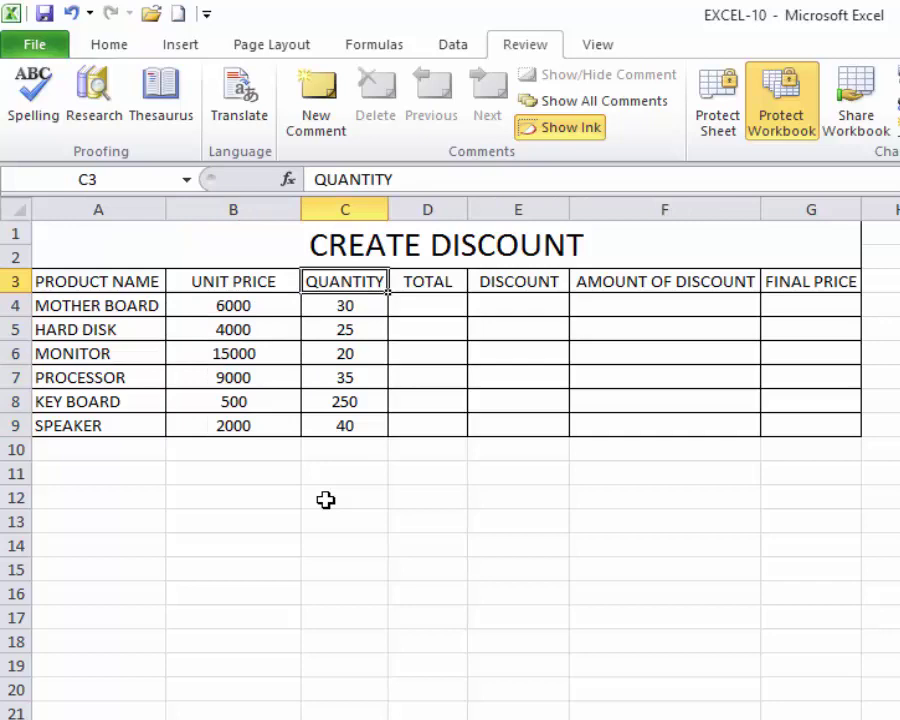
key("Down")
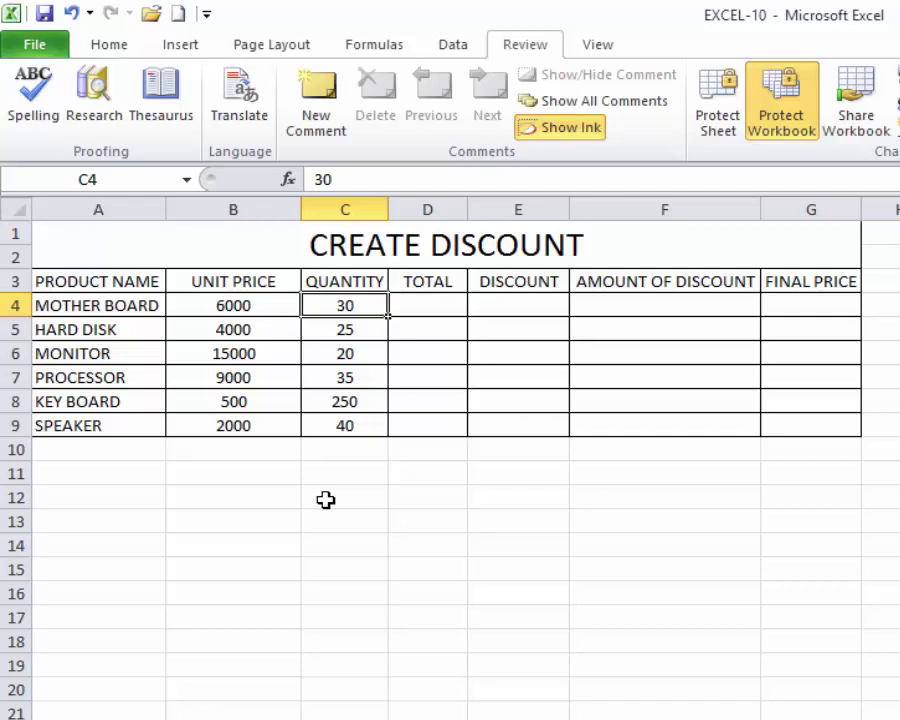
key("Home")
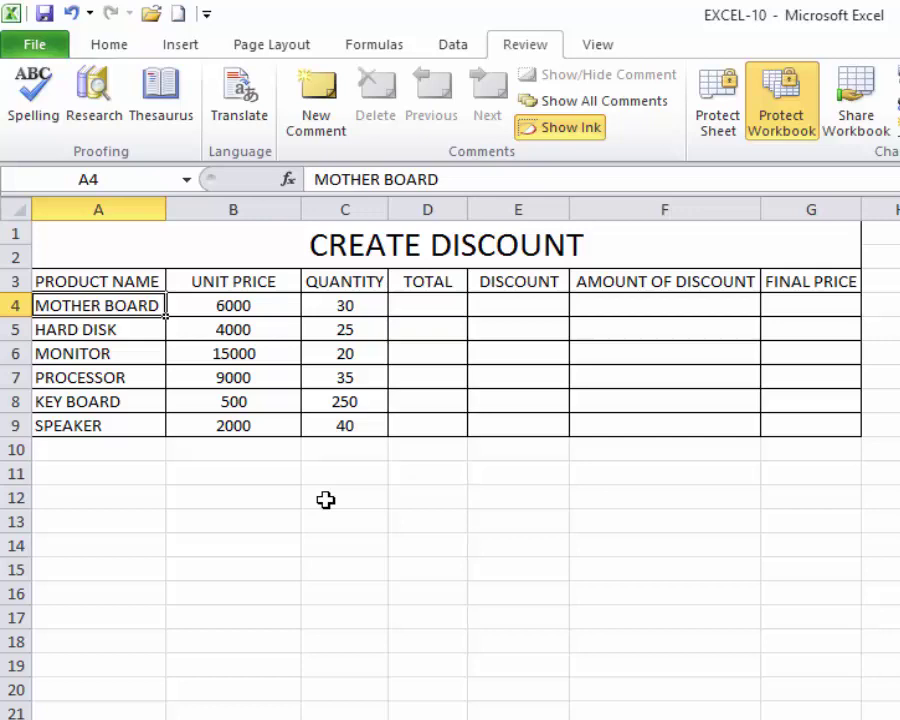
key("Right")
key("Right")
key("Right")
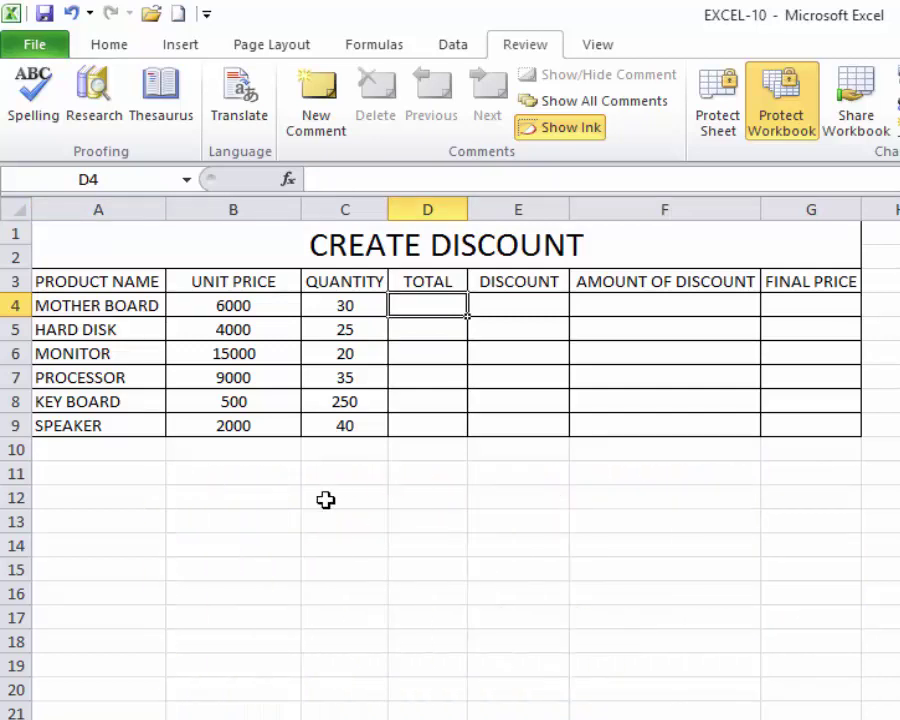
- Enter =B4*C4 in D4 so the MOTHER BOARD total shows 180000
type("=")
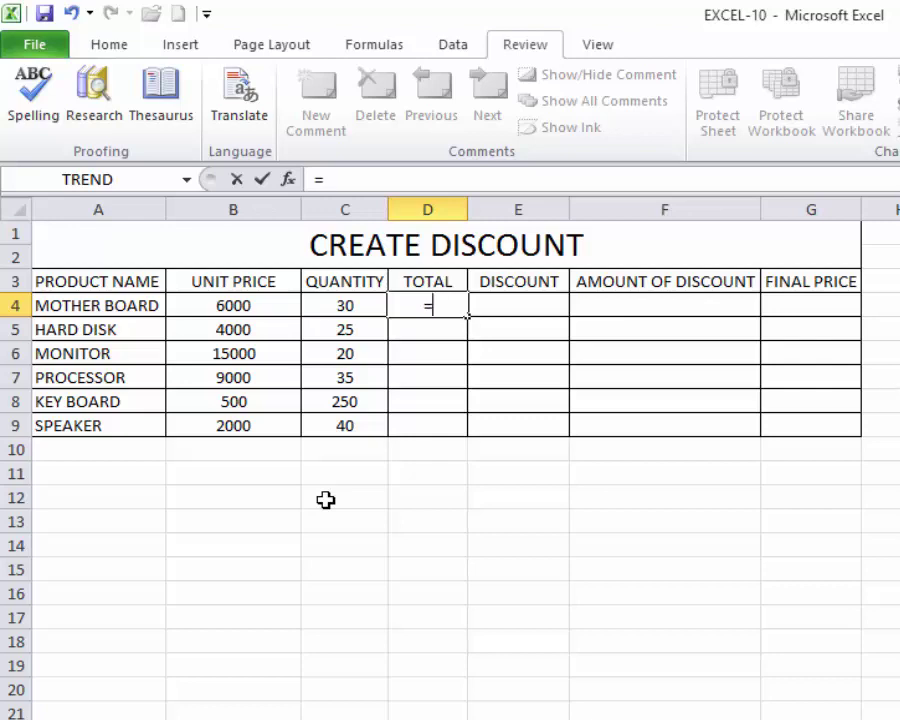
key("Left")
key("Left")
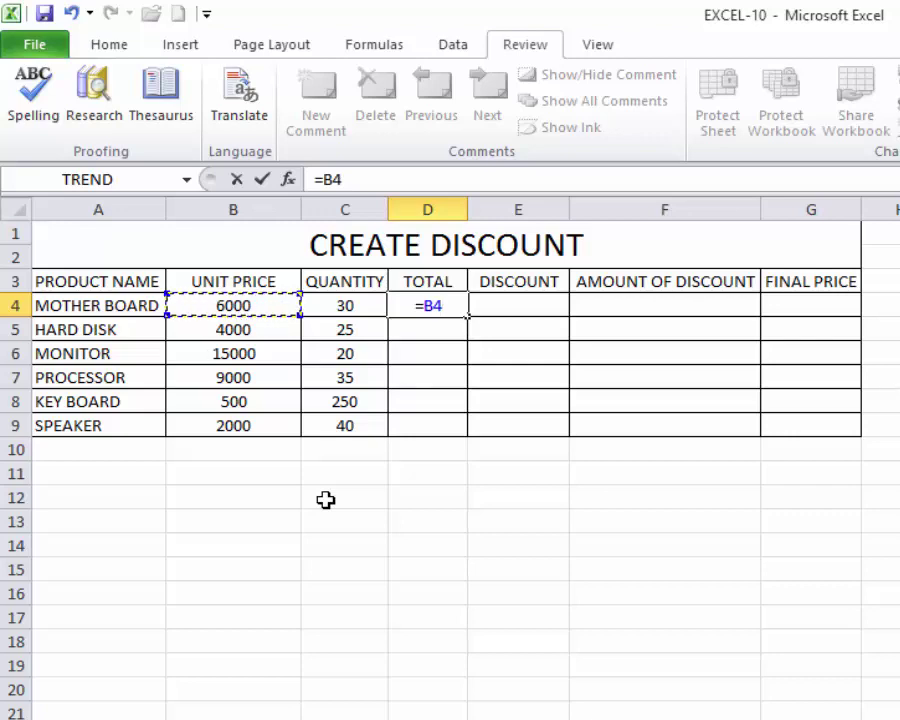
type("*")
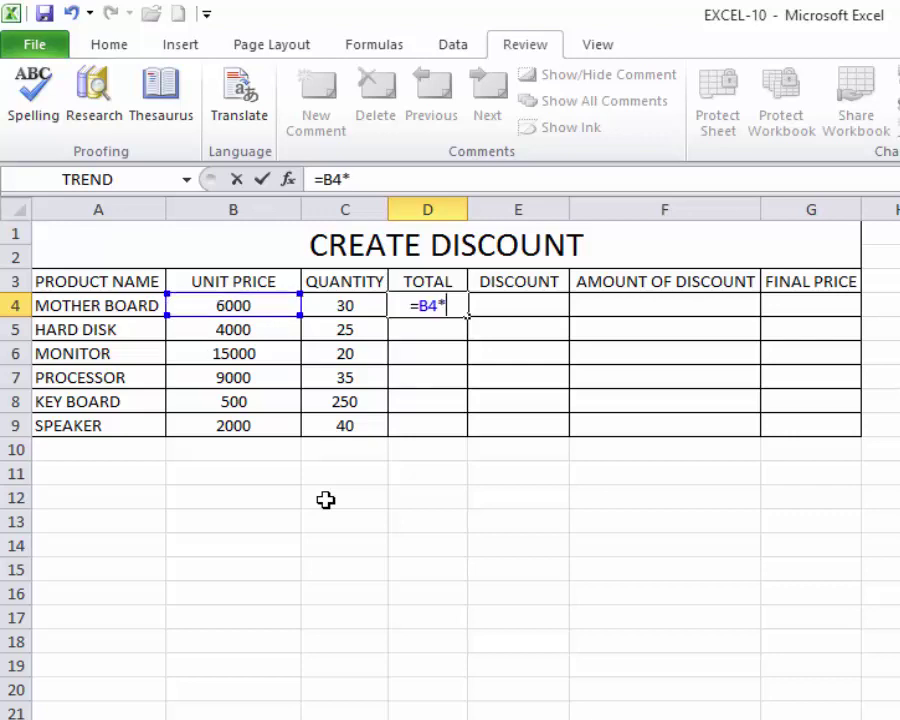
key("Left")
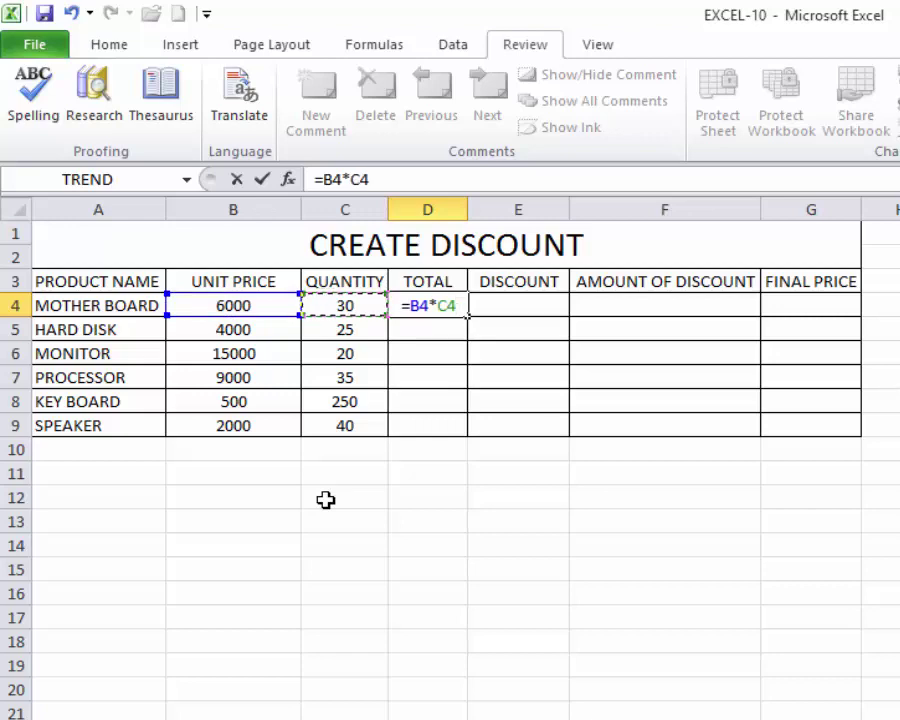
key("Return")
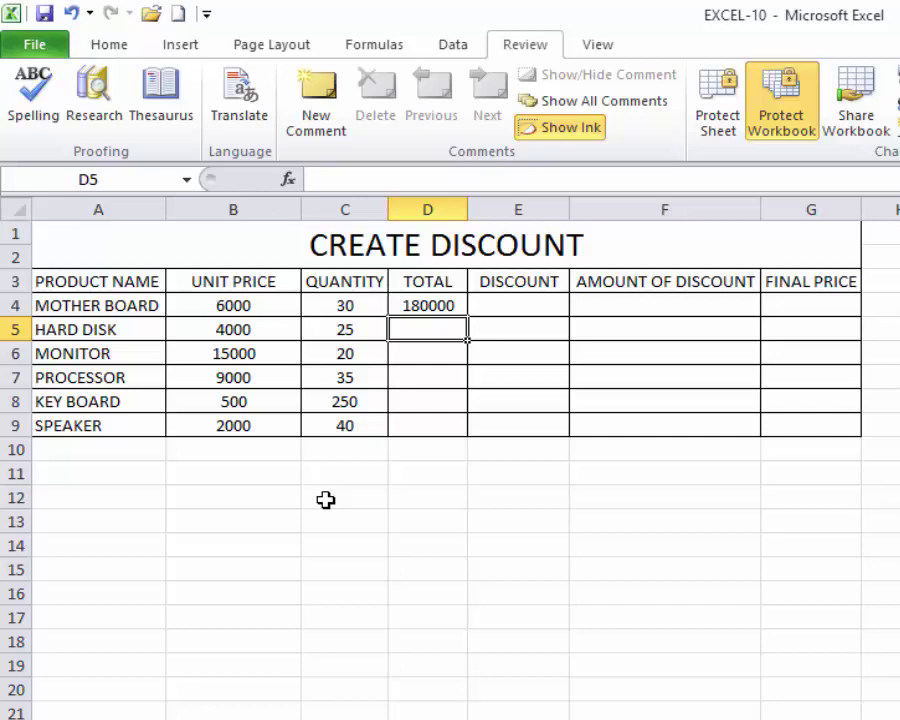
key("Up")
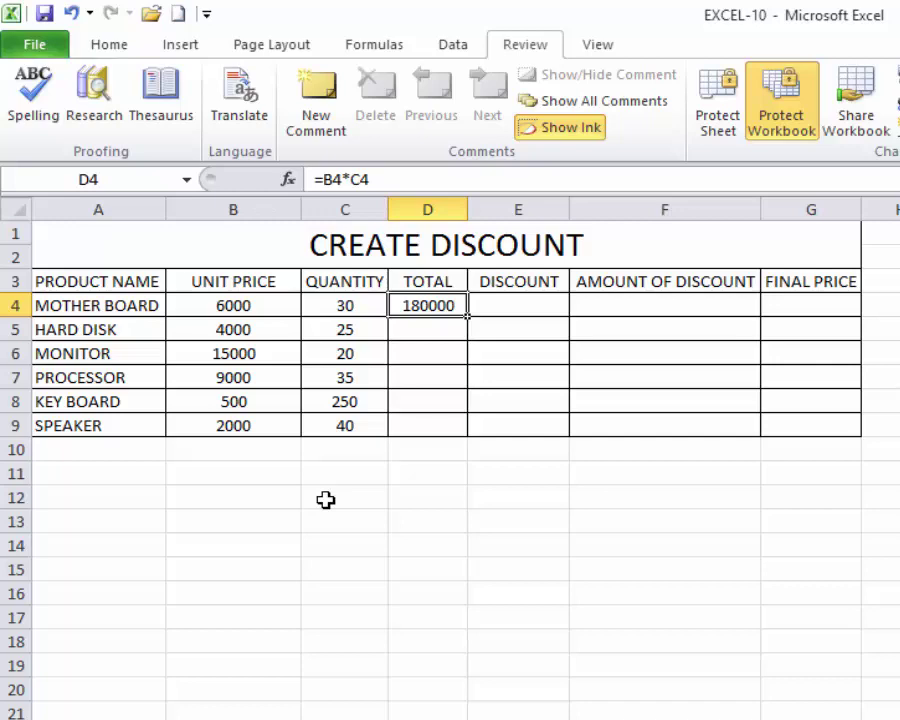
- Fill the total formula down D4:D9, giving totals from 100000 to 80000 for SPEAKER
key("shift+Down")
key("shift+Down")
key("shift+Down")
key("shift+Down")
key("shift+Down")
key("ctrl+d")
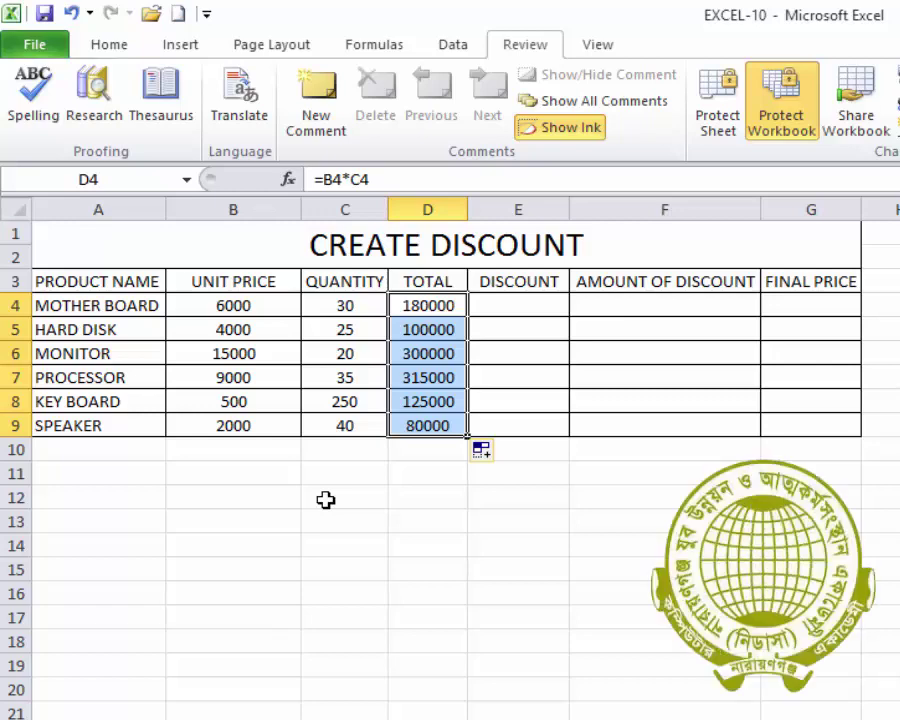
key("Down")
key("Left")
key("Left")
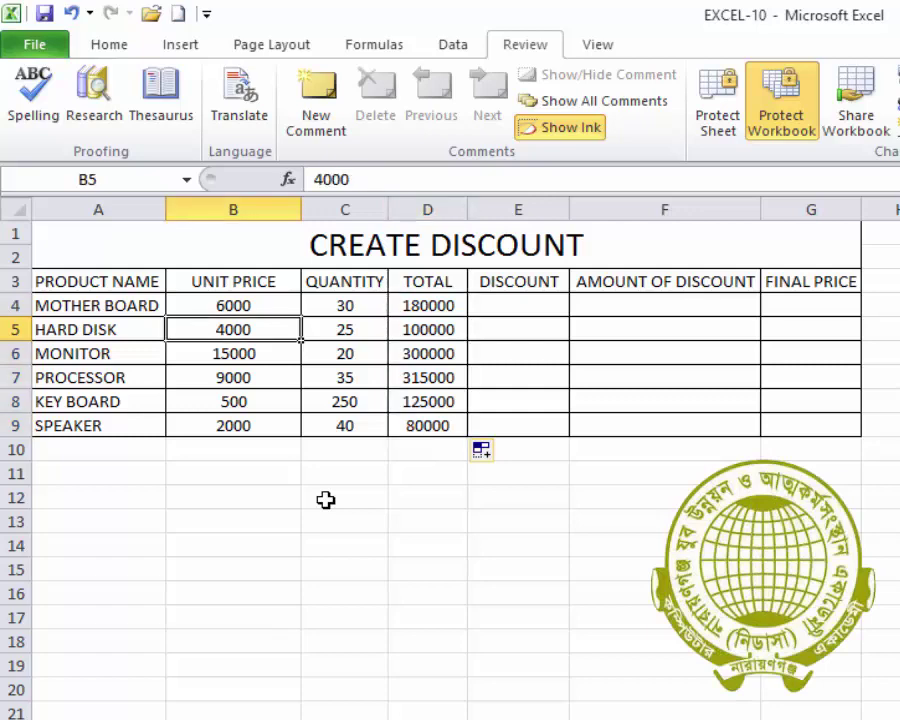
- Change the HARD DISK unit price in B5 to 5000, making its total 125000
type("5000")
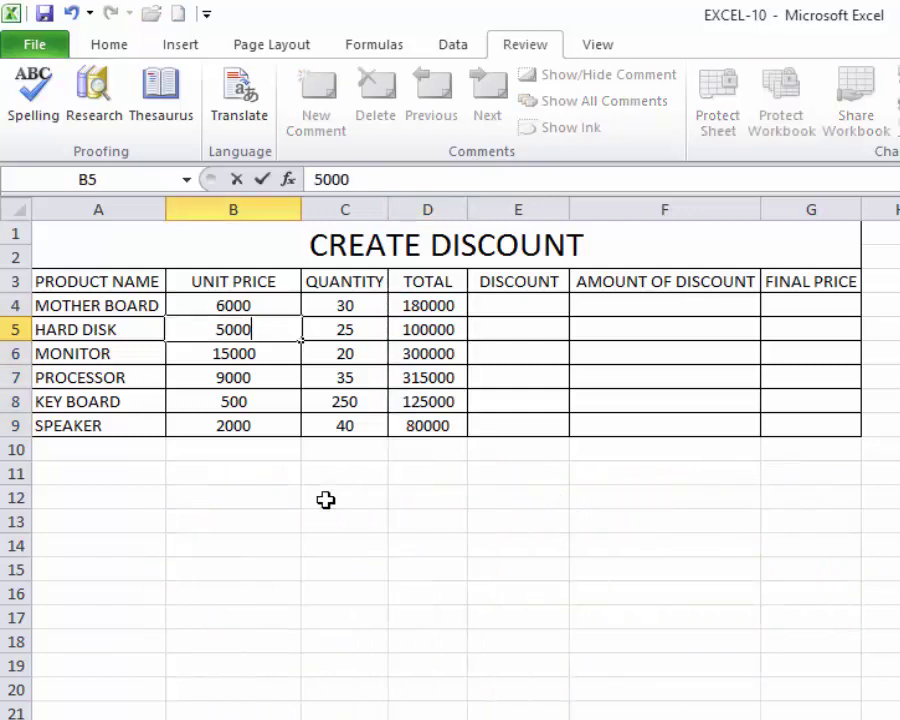
key("Tab")
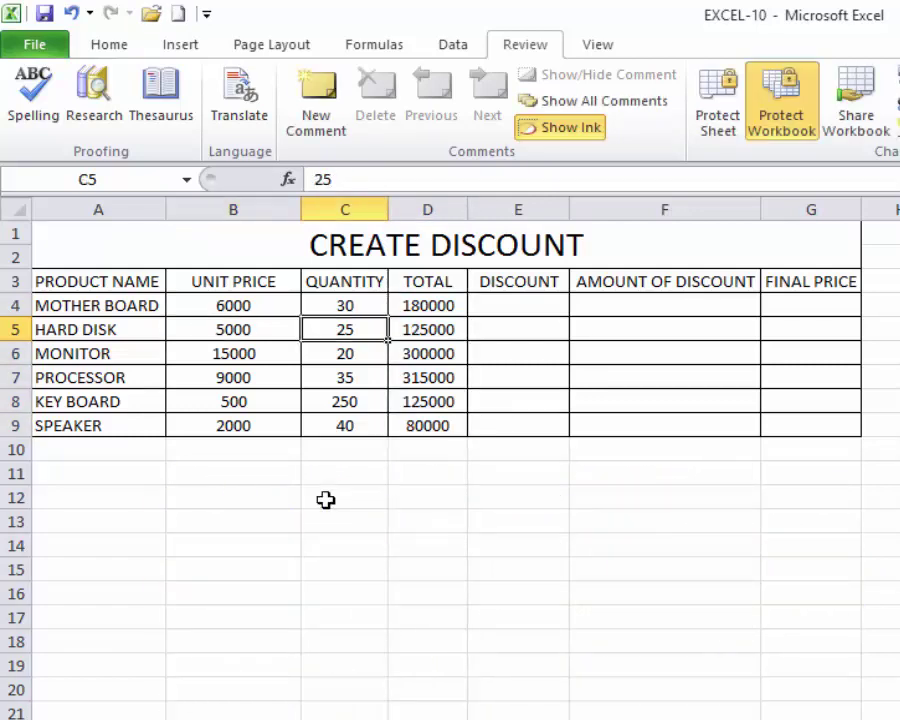
key("Up")
key("Right")
key("Right")
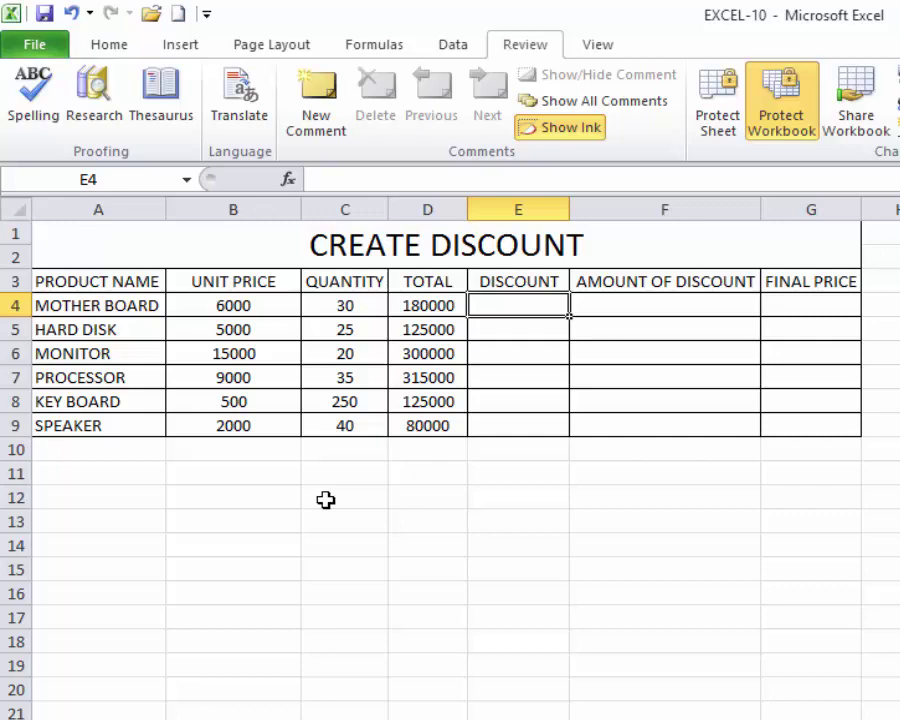
- Enter =IF(D4>=200000,10%,IF(D4>=100000,5%,0)) in E4, giving MOTHER BOARD a 5% discount
type("=")
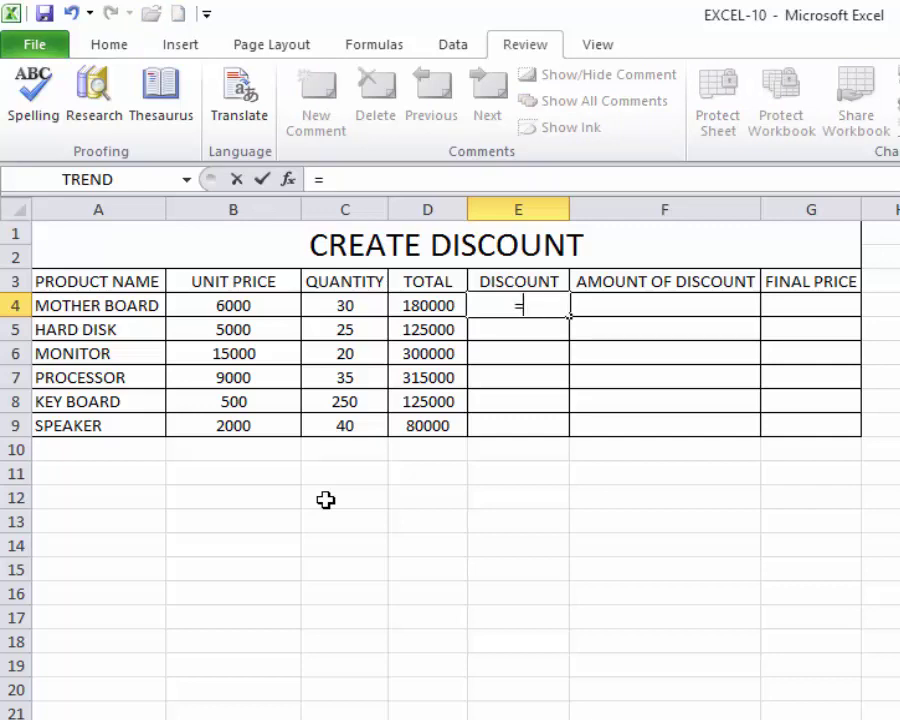
type("if")
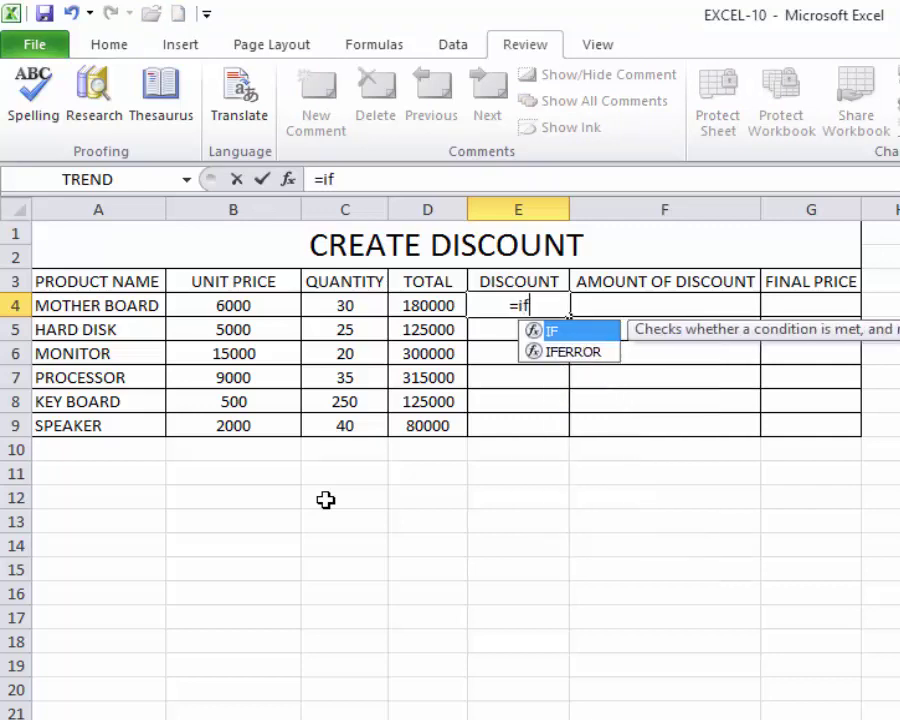
type("(")
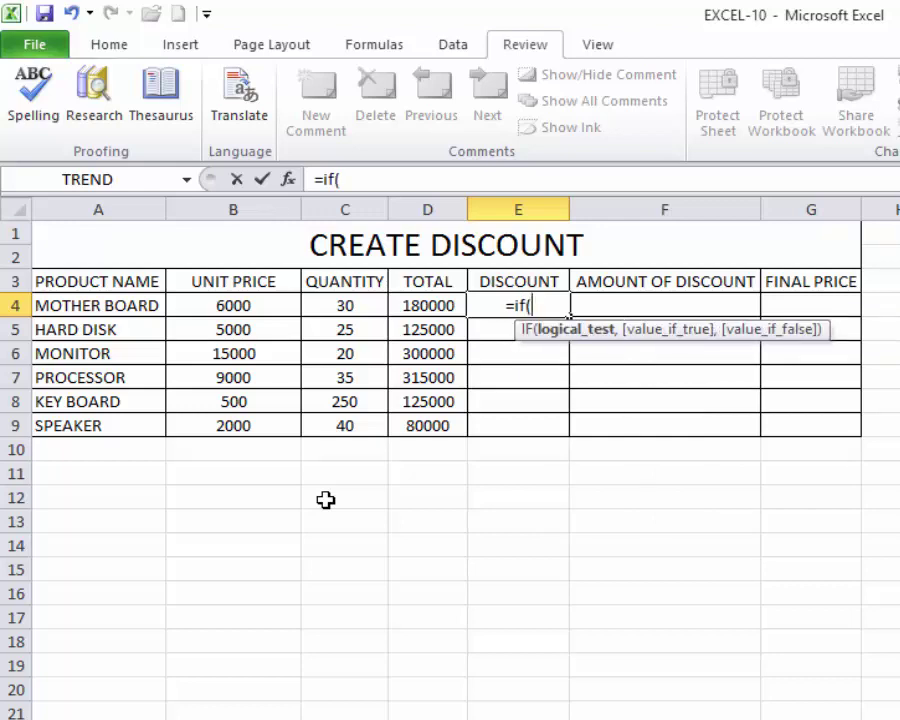
key("Left")
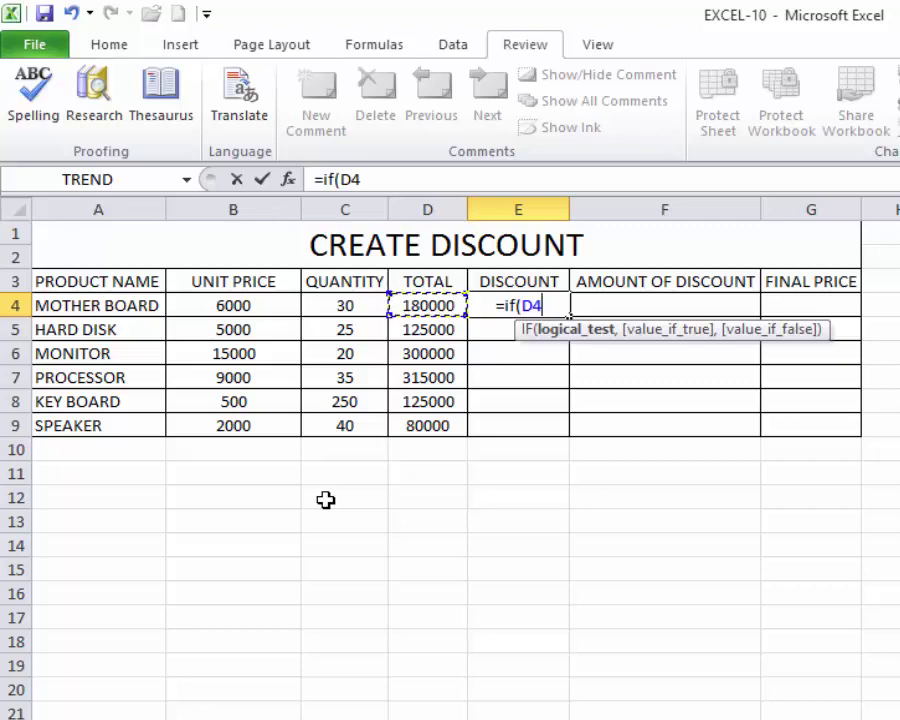
type(">")
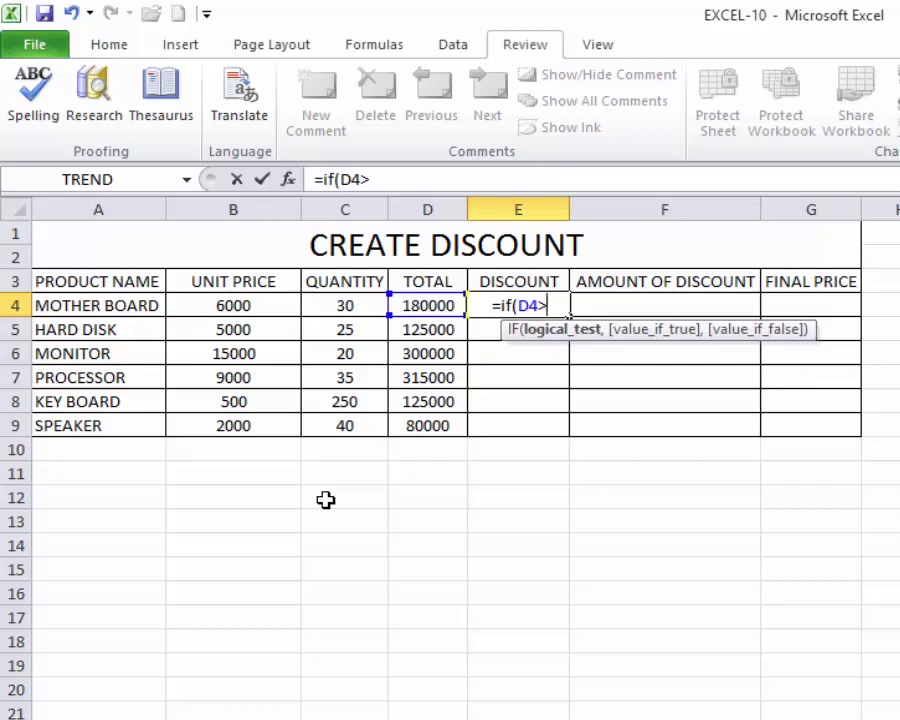
type("=")
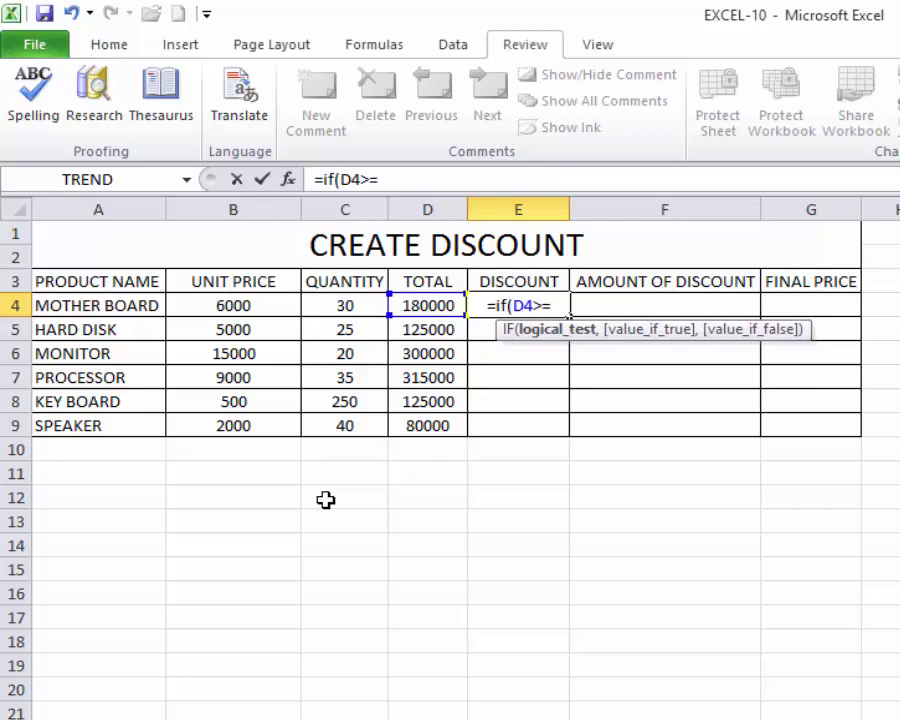
type("200000")
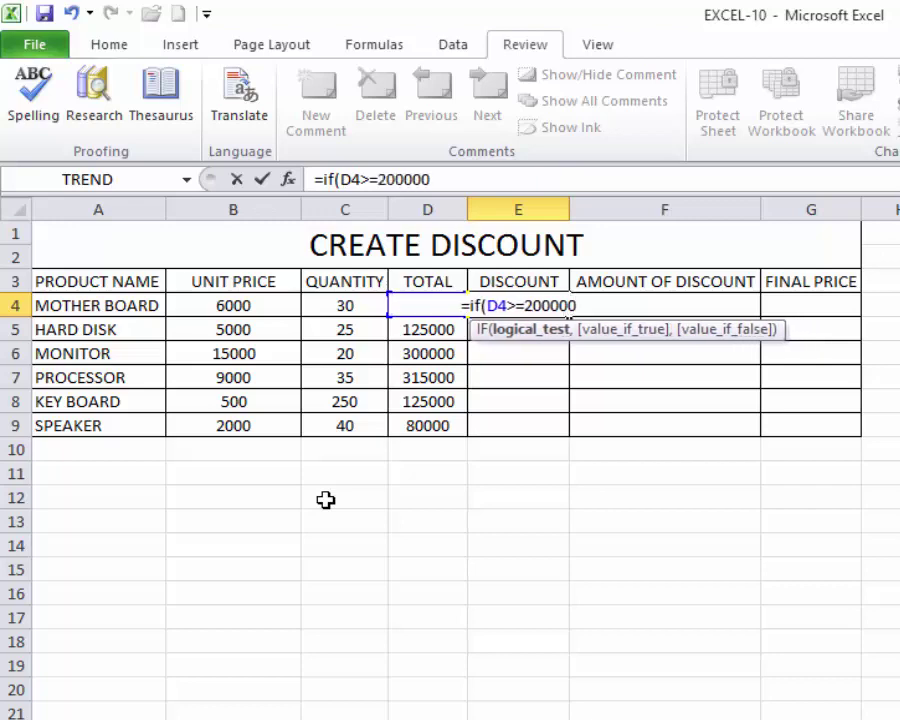
type(",")
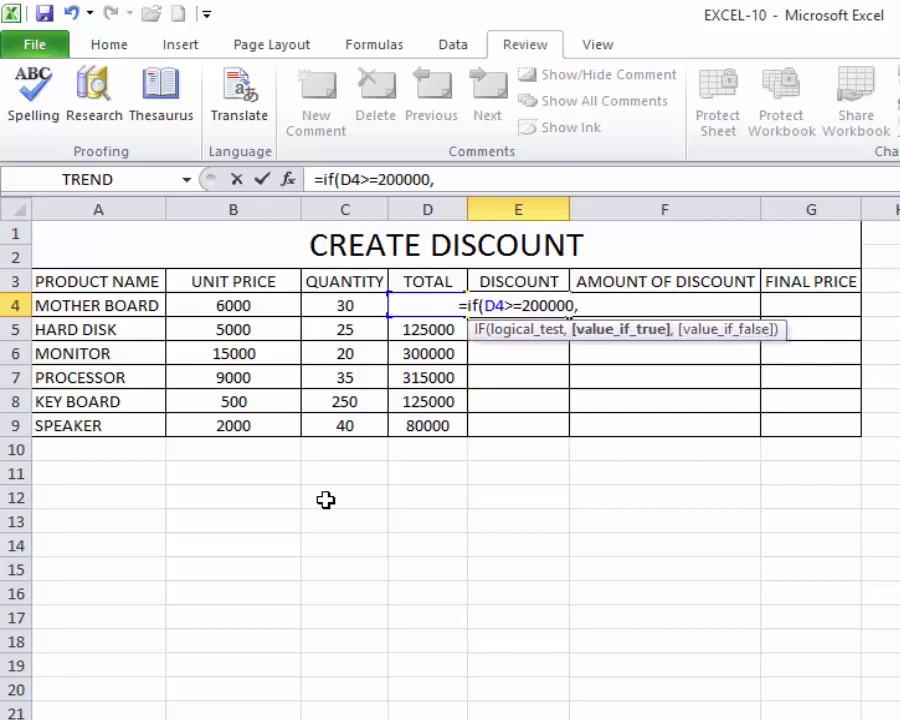
type("10")
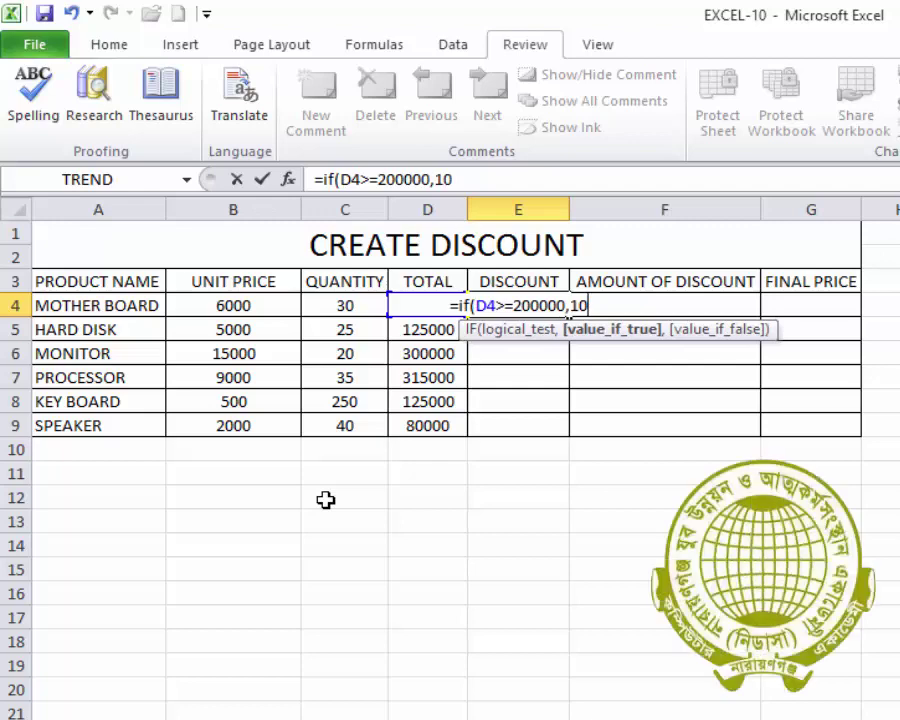
type("%,")
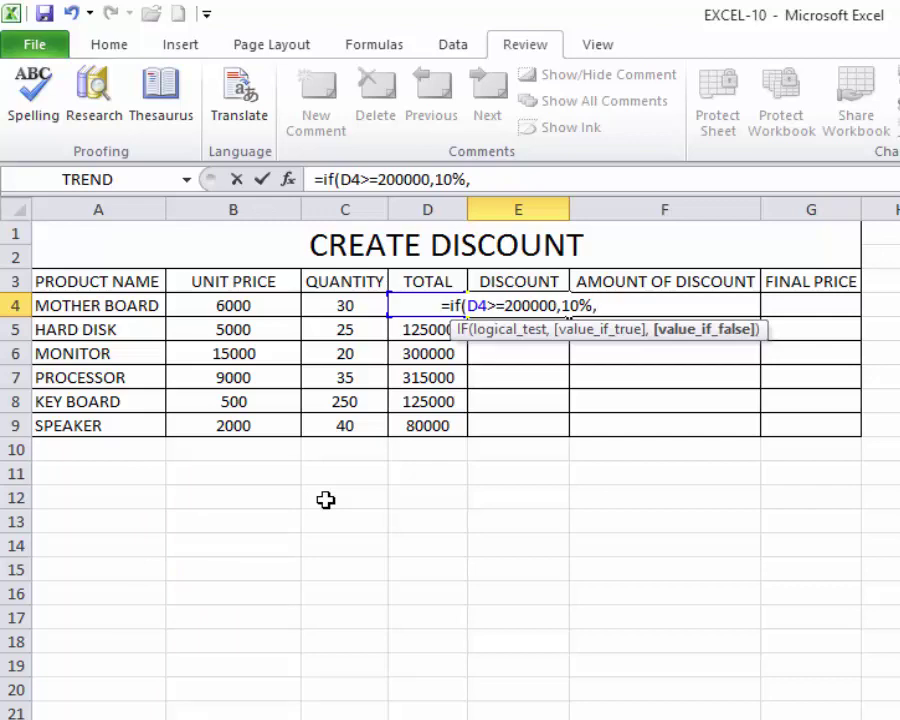
type("i")
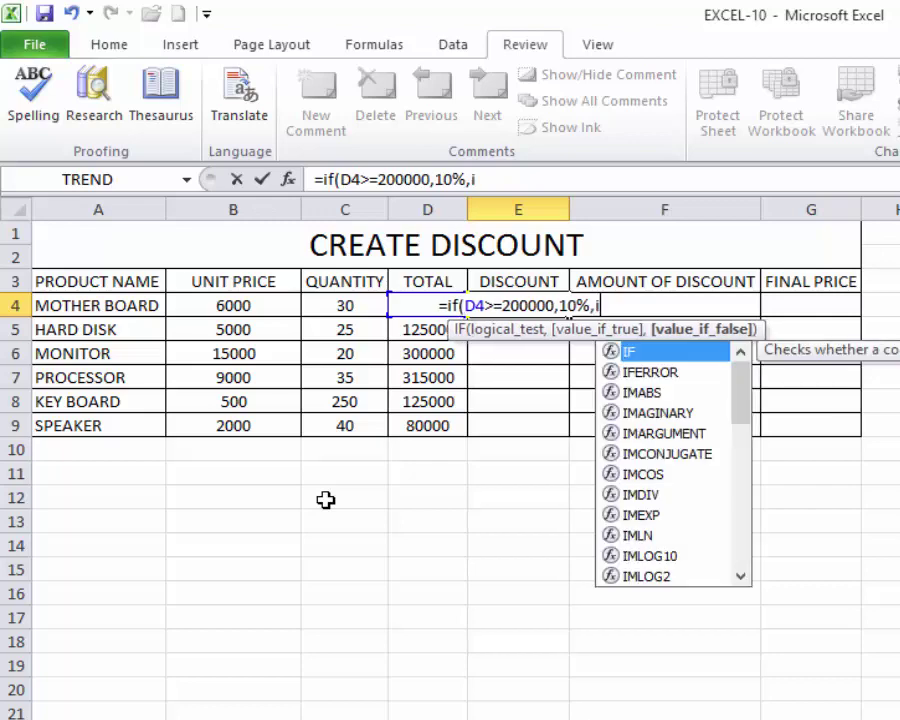
type("f(")
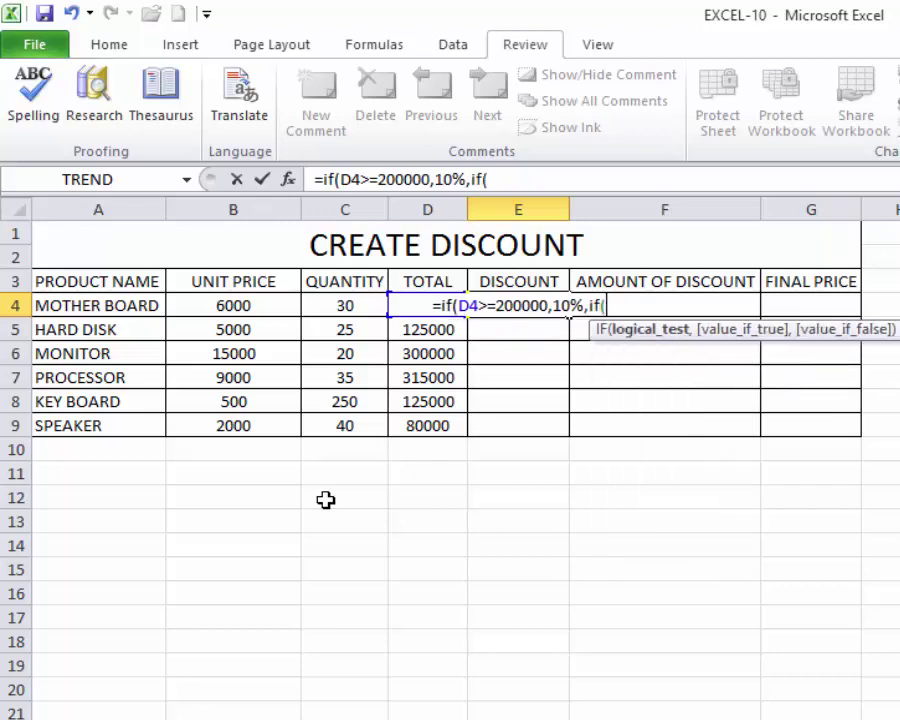
type("d")
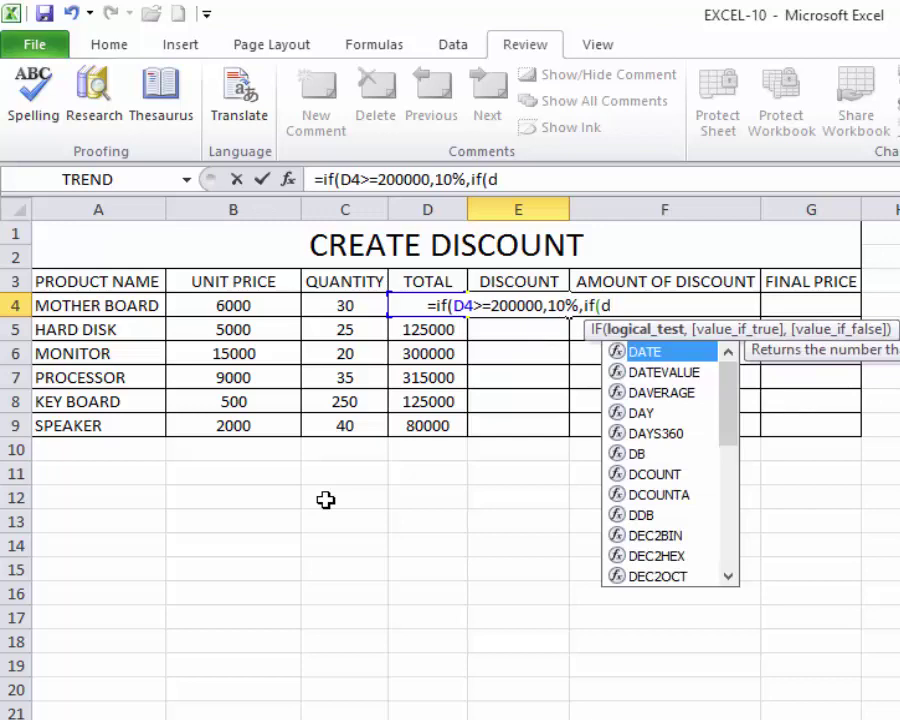
type("4>")
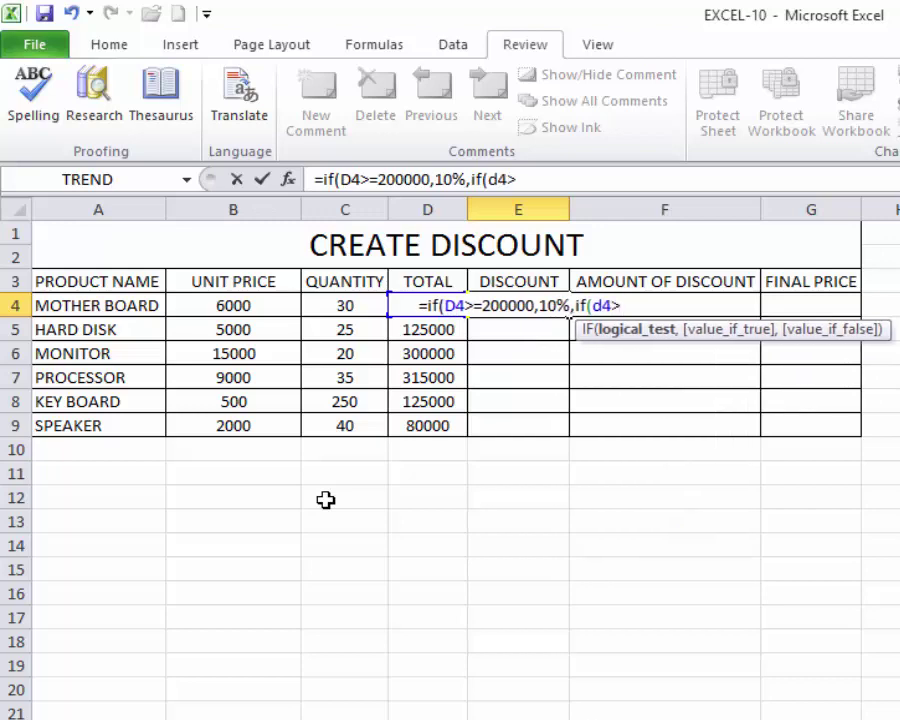
type("=")
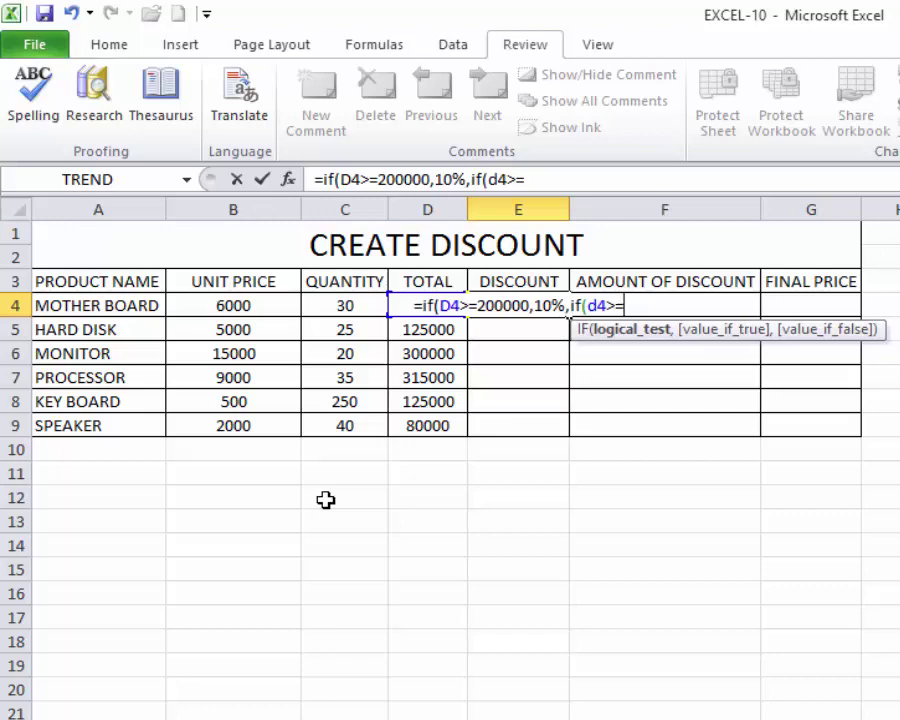
type("100000")
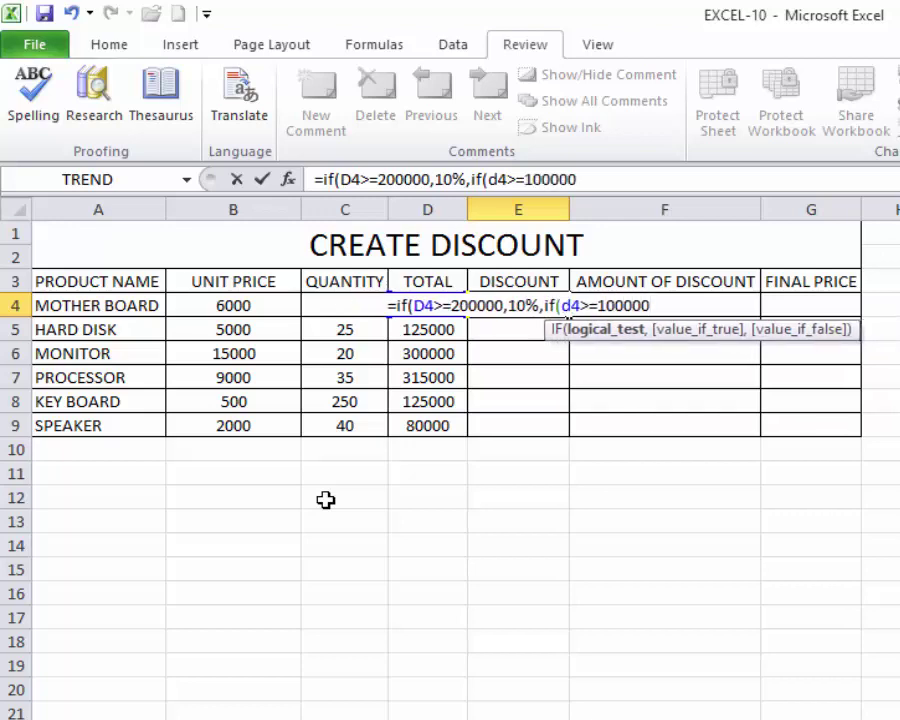
type(",5%")
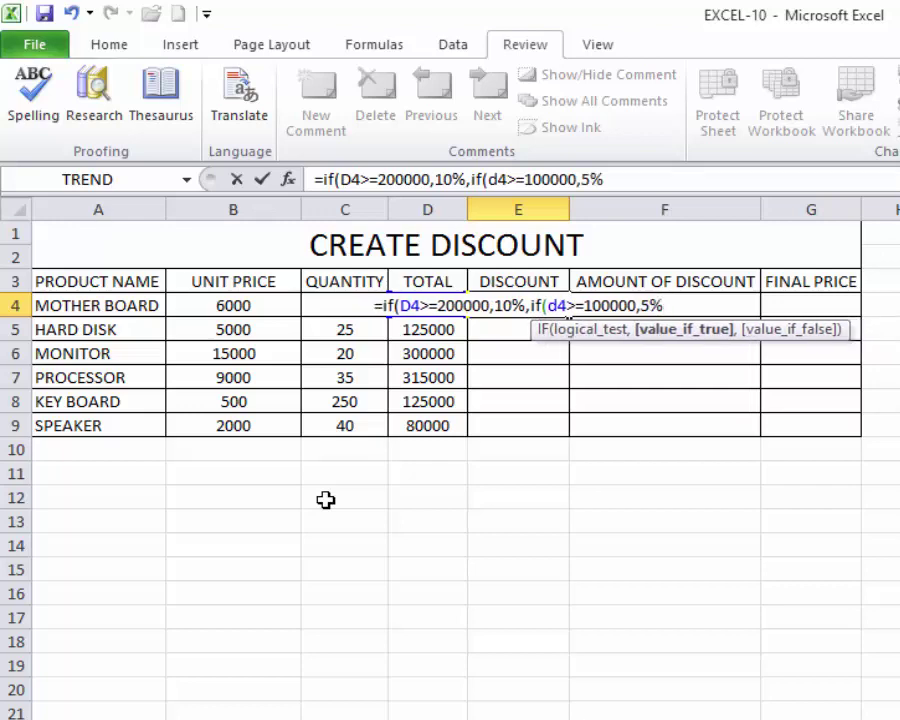
type(",")
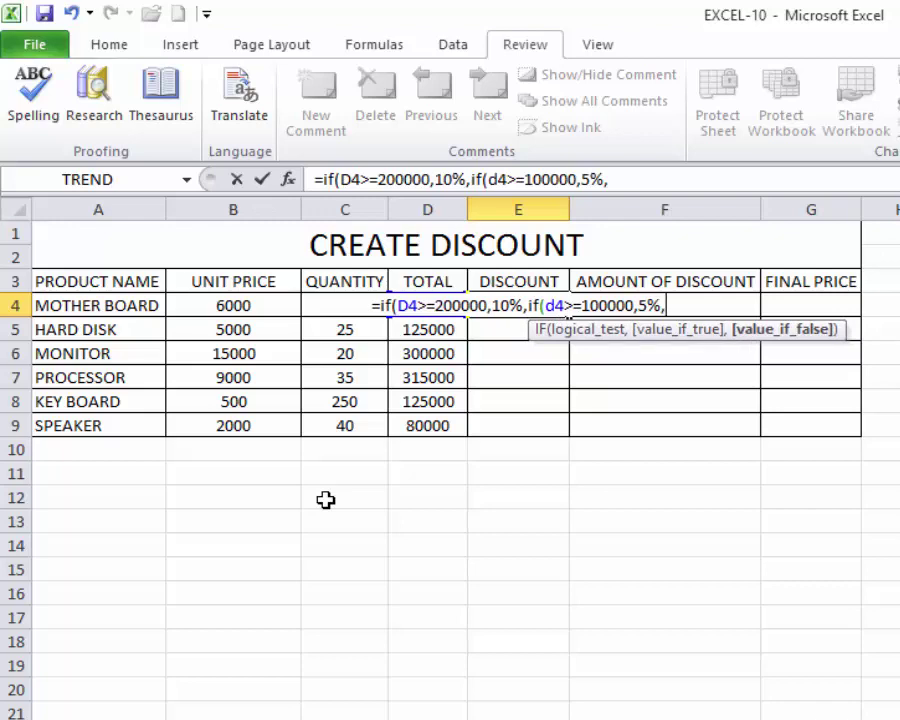
type("0")
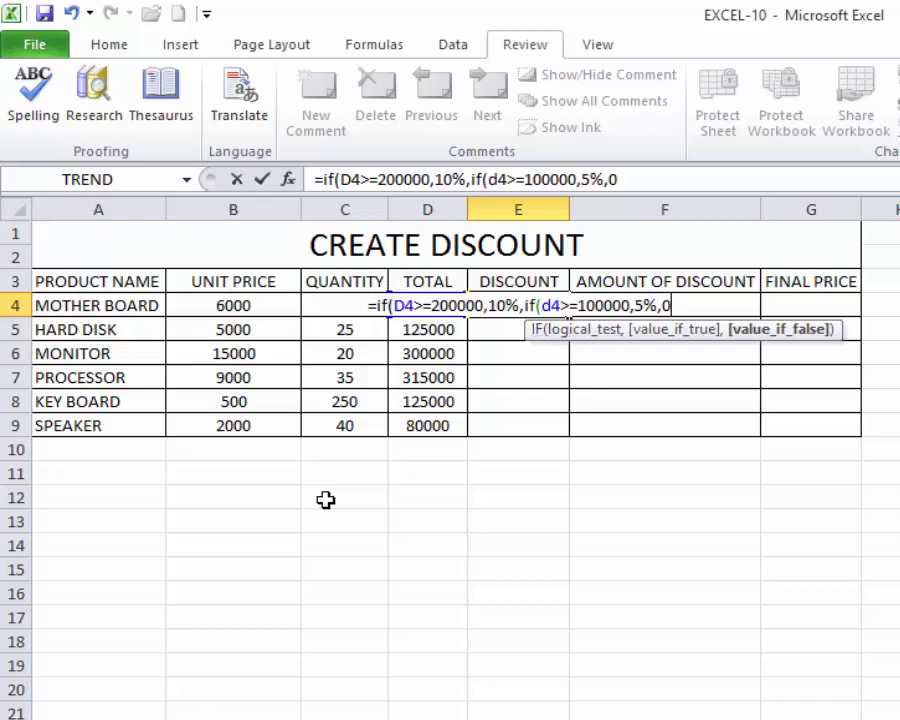
type(")")
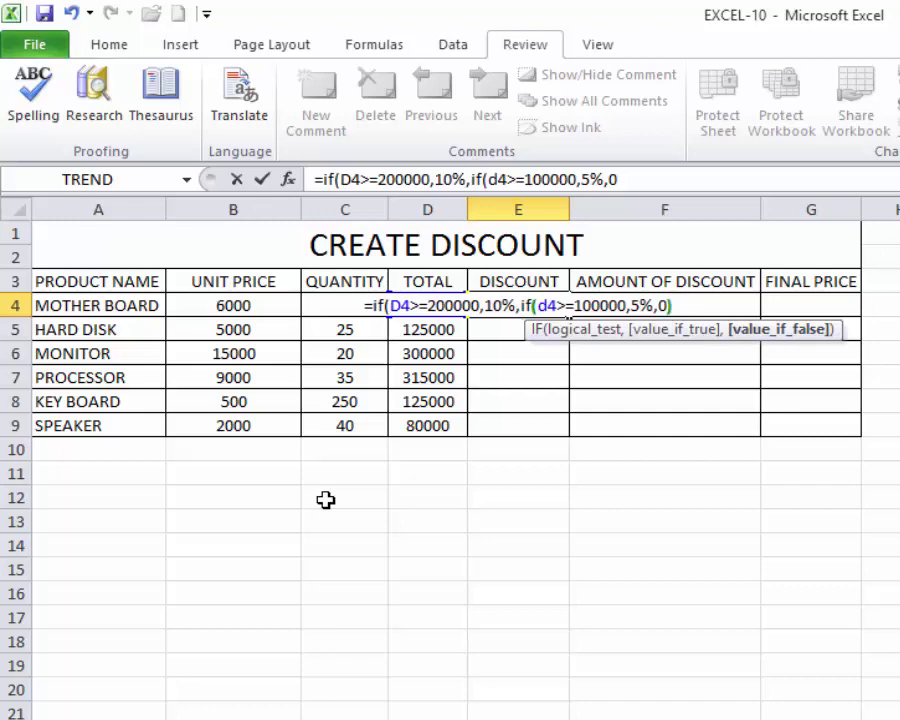
type(")")
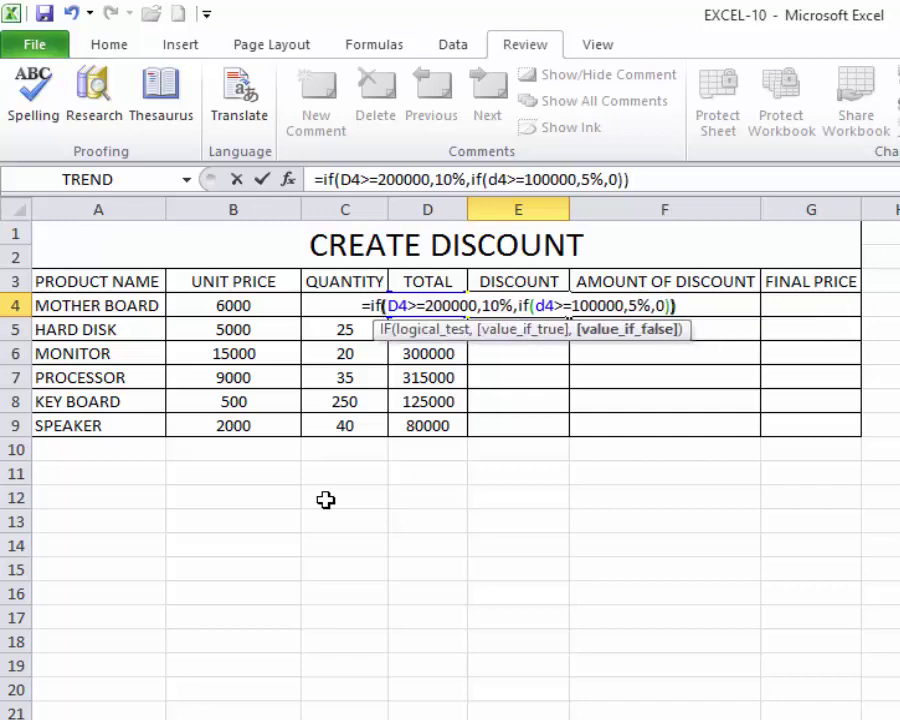
key("Return")
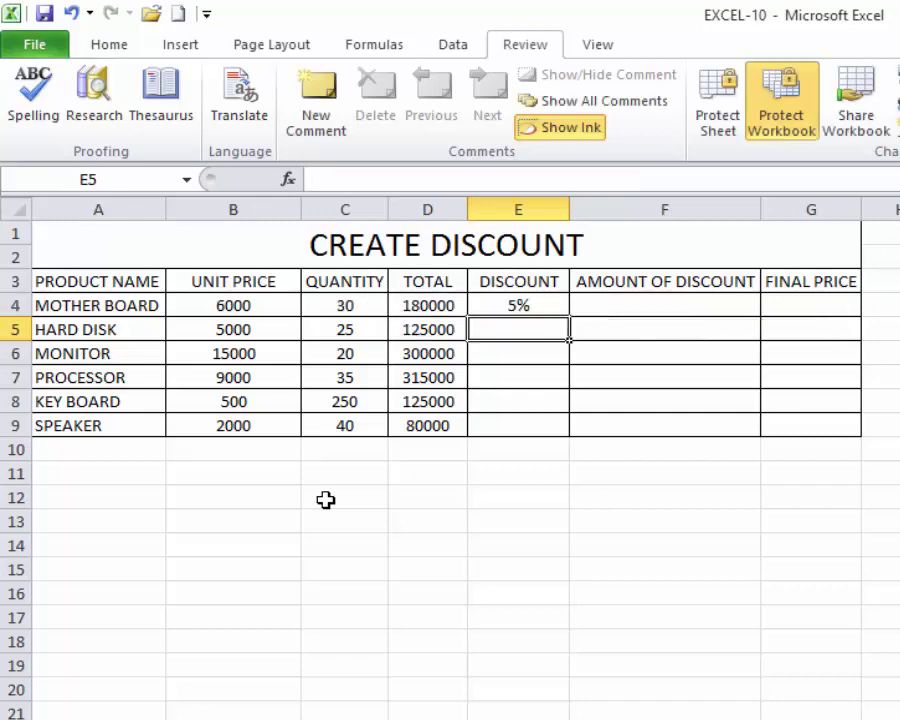
- Copy the IF discount formula down E4:E9, giving 5%, 5%, 10%, 10%, 5% and 0%
key("Up")
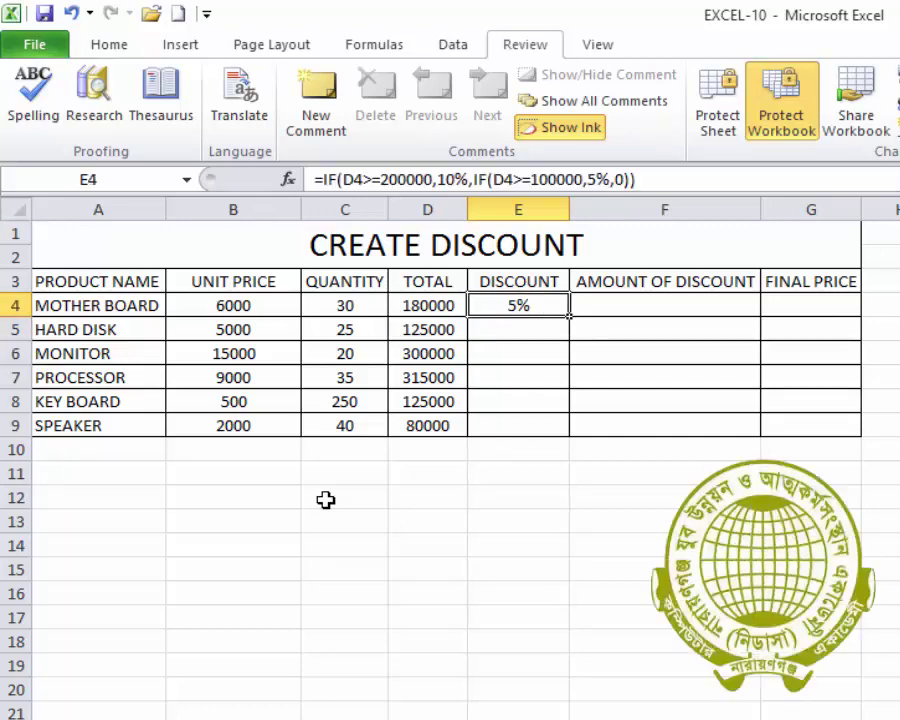
key("shift+Down")
key("shift+Down")
key("shift+Down")
key("shift+Down")
key("shift+Down")
key("ctrl+d")
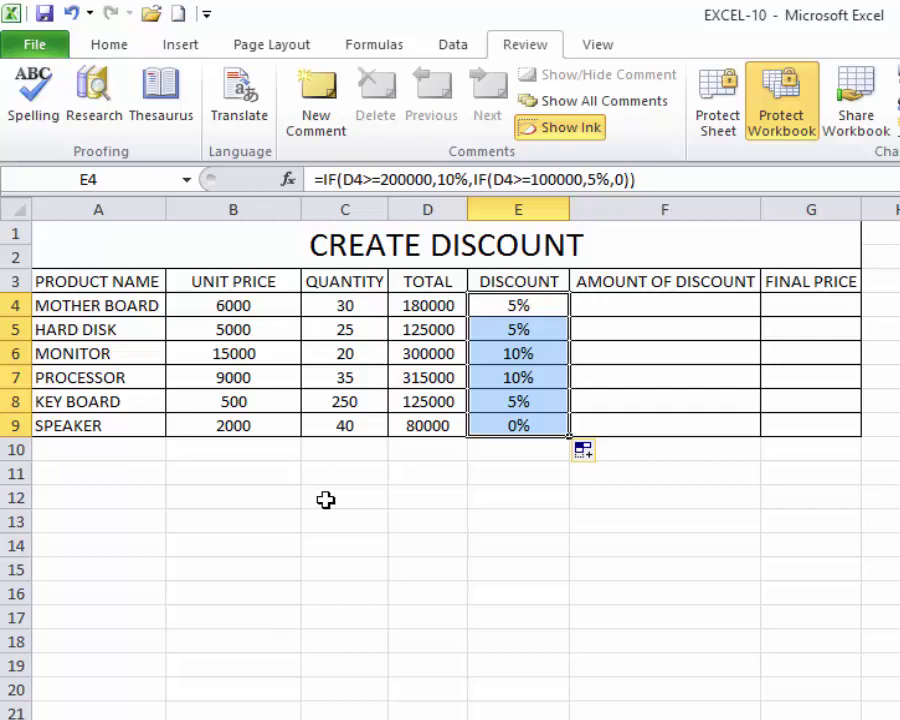
key("Right")
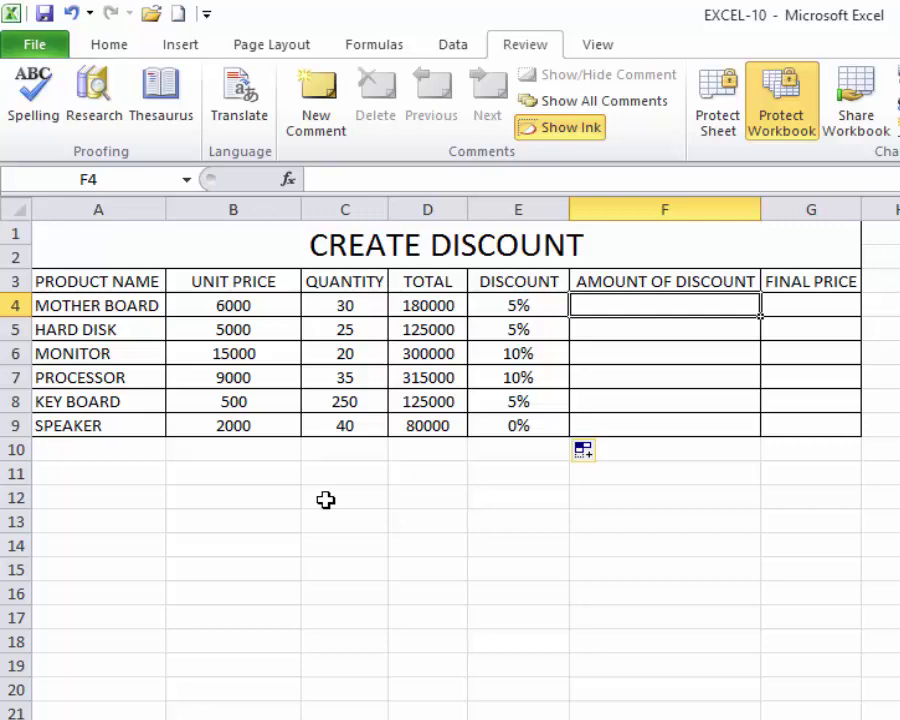
- Enter =D4*E4 in F4 and fill it down to F9, giving 9000, 6250, 30000, 31500, 6250, 0
type("=")
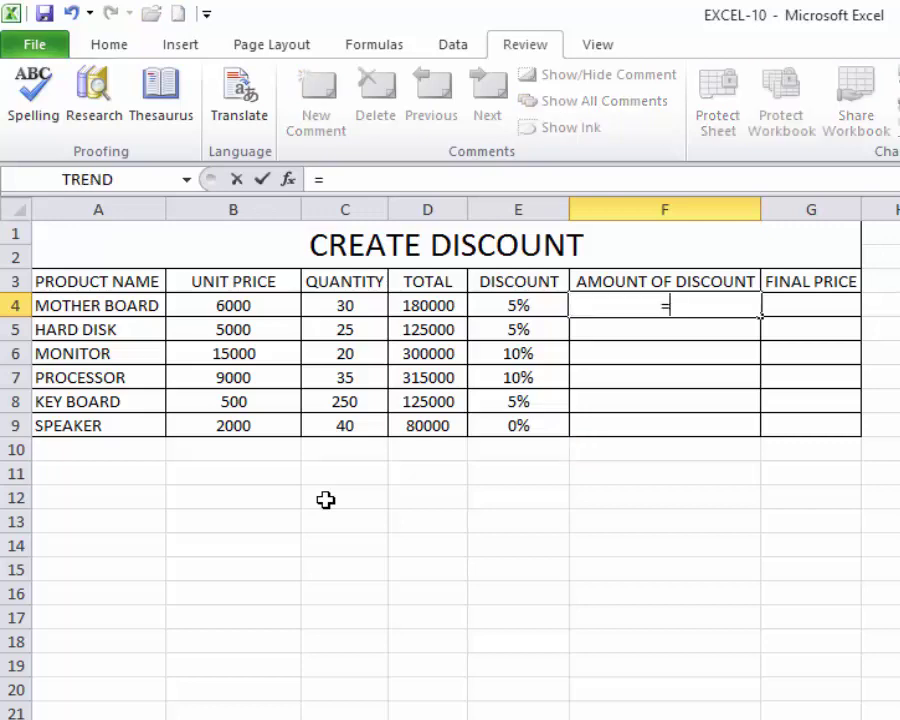
type("d4*e4")
key("Return")
key("Up")
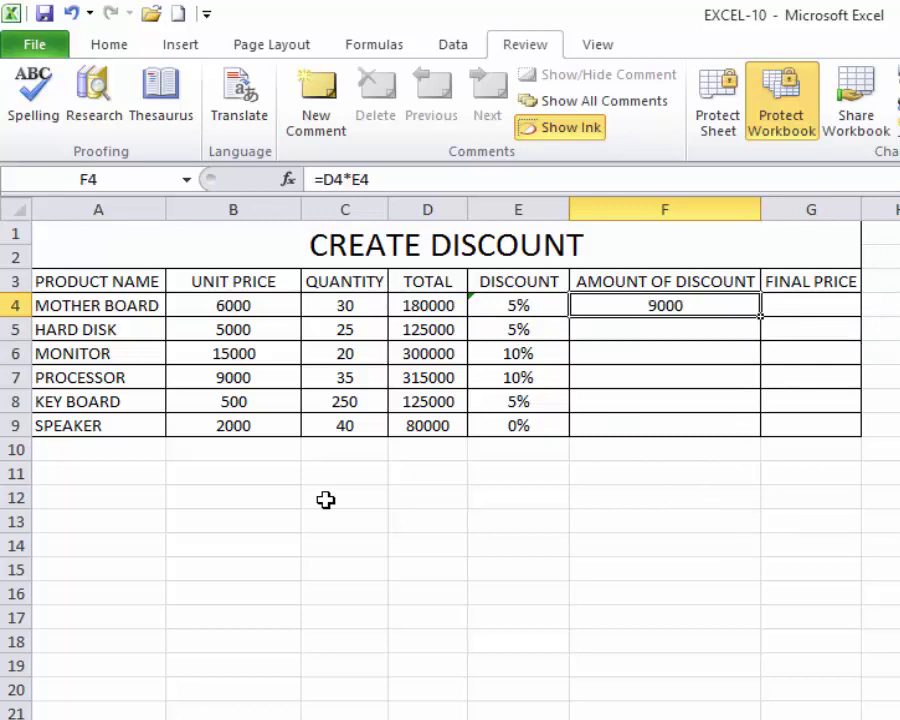
key("shift+Down")
key("shift+Down")
key("shift+Down")
key("shift+Down")
key("shift+Down")
key("ctrl+d")
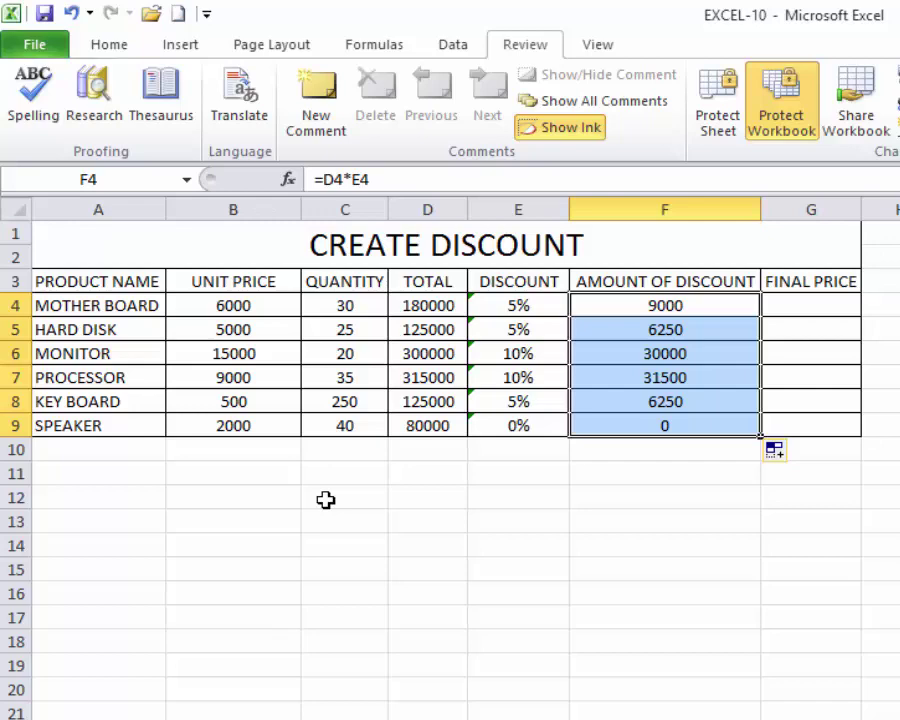
key("Right")
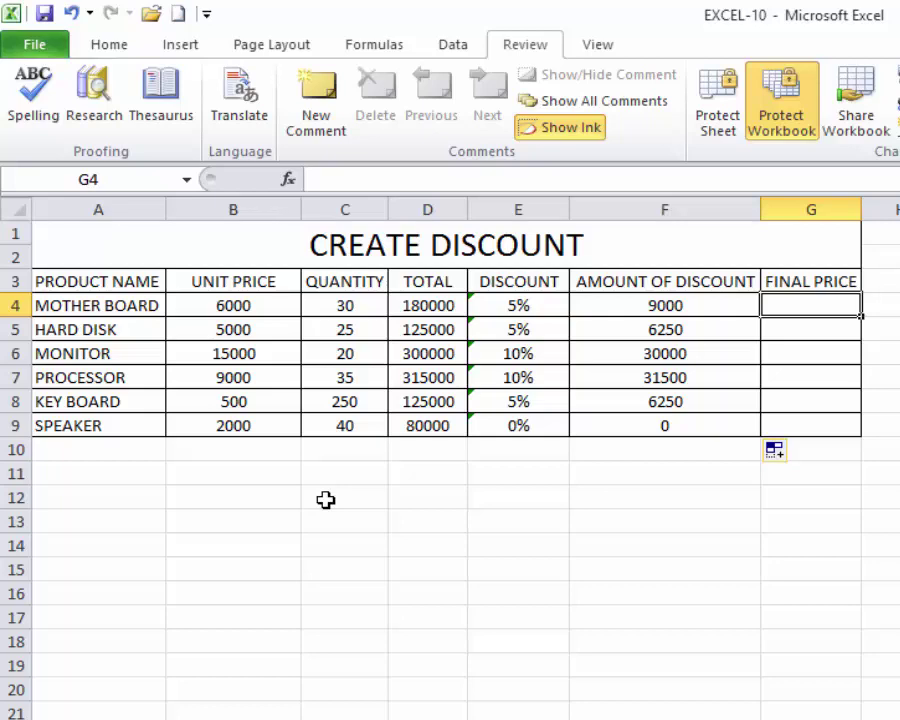
- Enter =D4-F4 in G4 so MOTHER BOARD's final price is 171000
type("=")
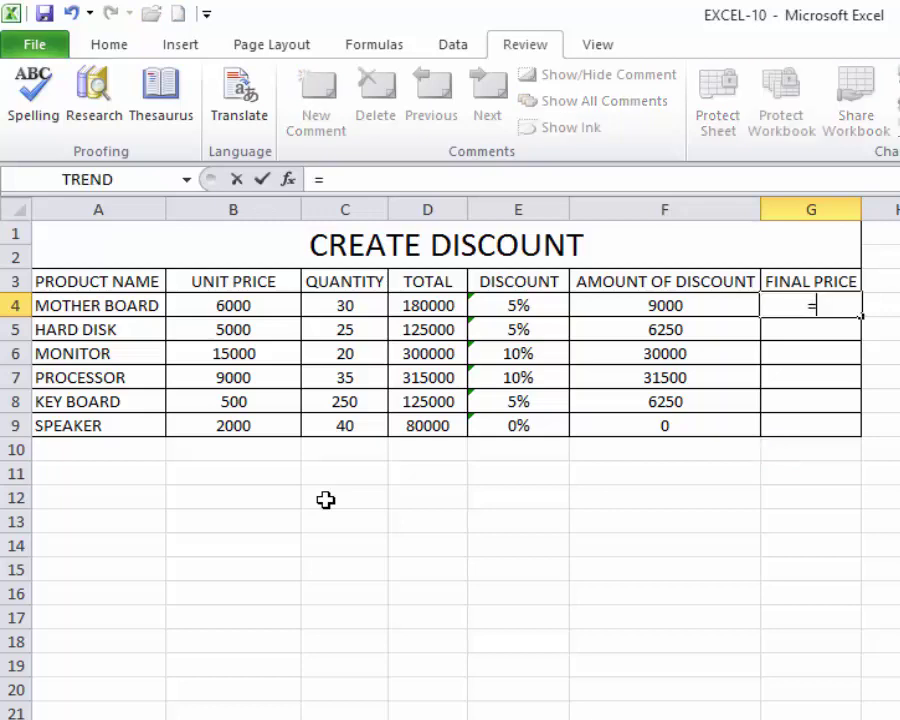
key("Left")
key("Left")
key("Left")
type("-")
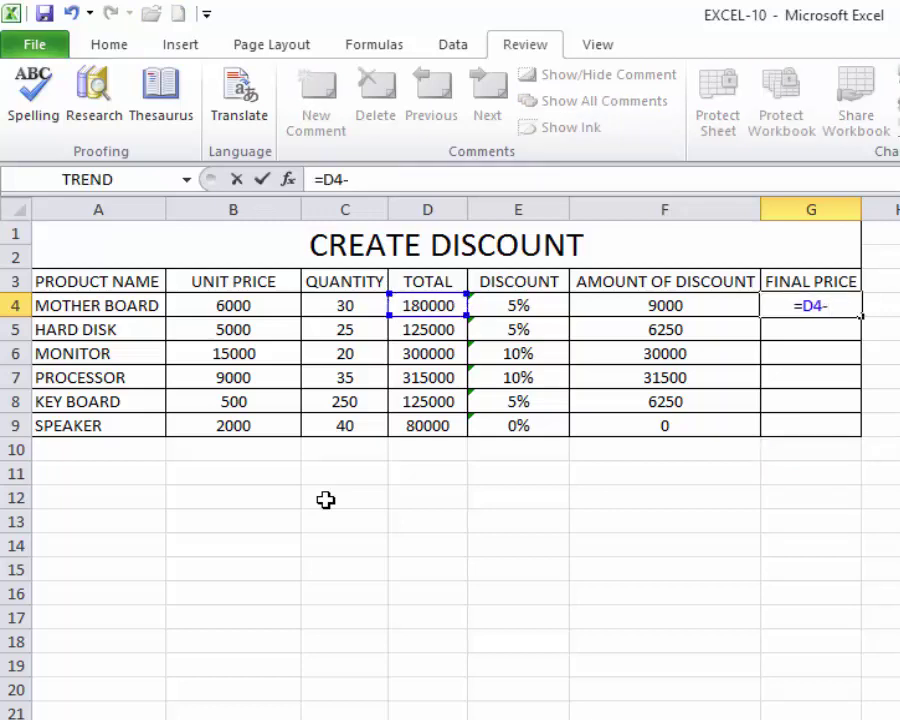
key("Left")
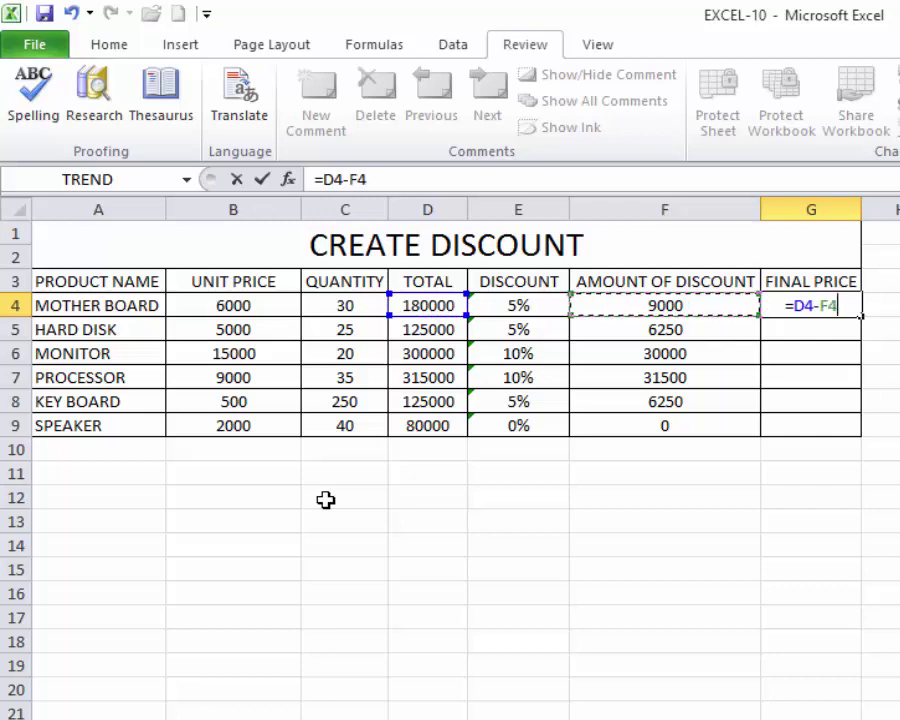
key("Return")
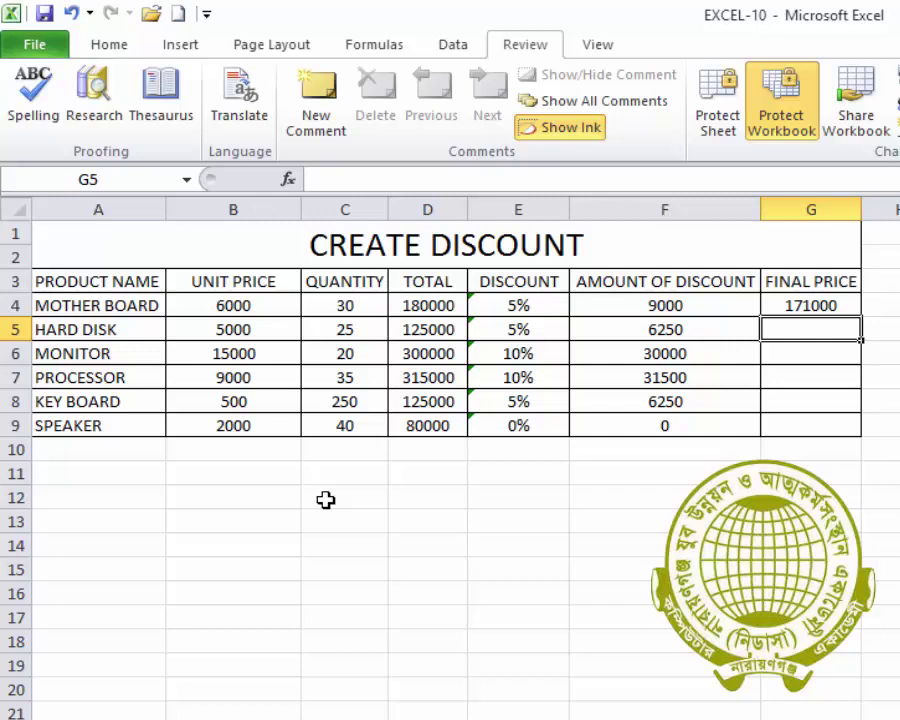
- Fill the final price formula down G4:G9 for every product, ending at 80000
key("Up")
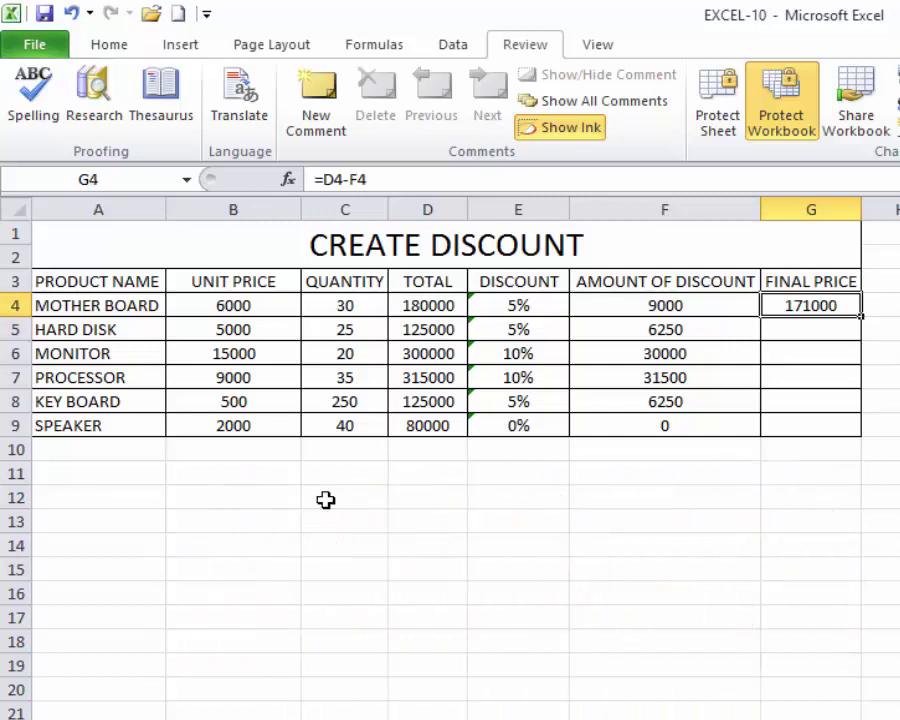
key("shift+Down")
key("shift+Down")
key("shift+Down")
key("shift+Down")
key("shift+Down")
key("ctrl+d")
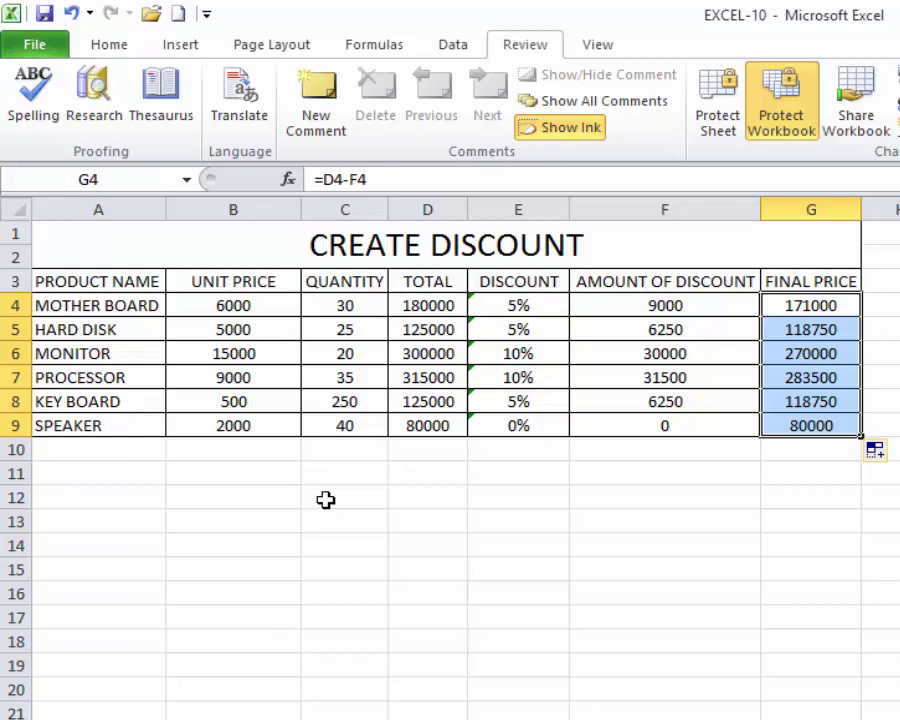
key("Left")
key("Left")
key("Left")
key("Down")
key("Down")
key("Down")
key("Down")
key("Down")
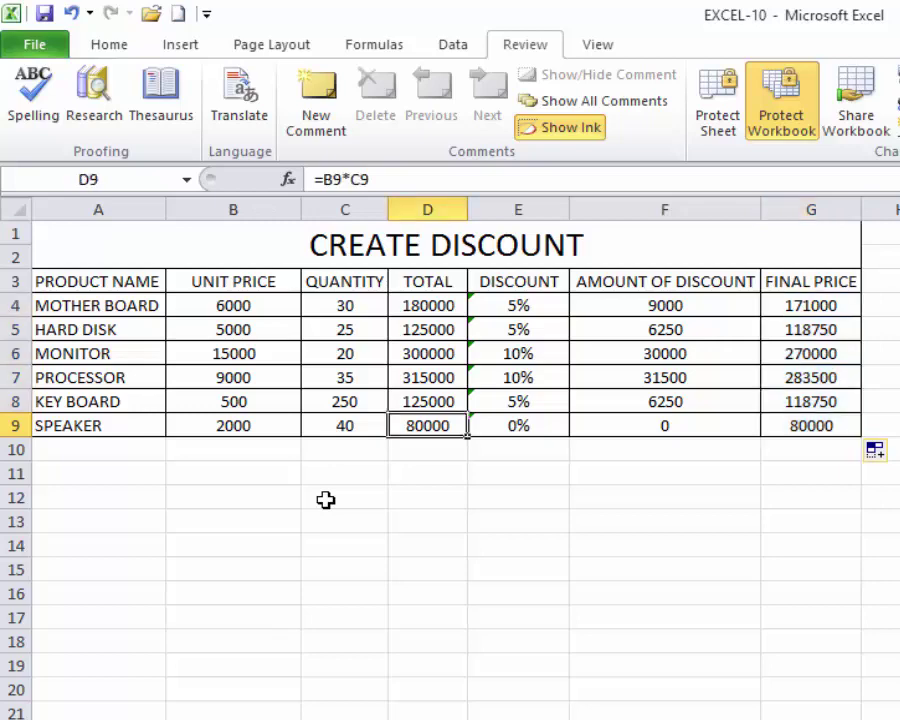
key("Right")
key("Right")
key("Right")
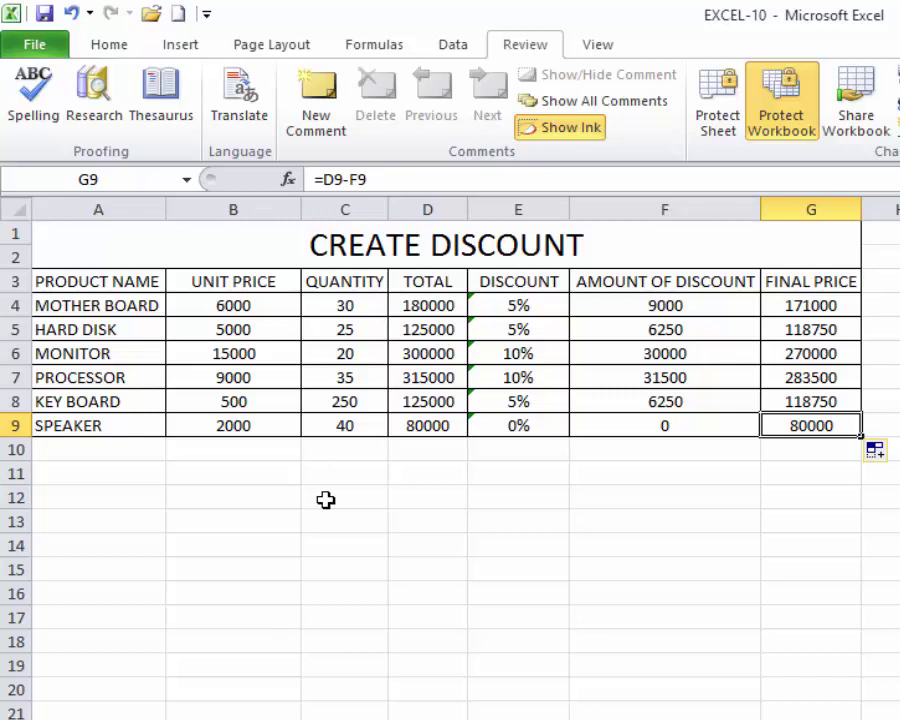
key("Up")
key("Up")
key("Up")
key("Up")
key("Up")
key("Left")
key("Left")
key("Left")
key("Left")
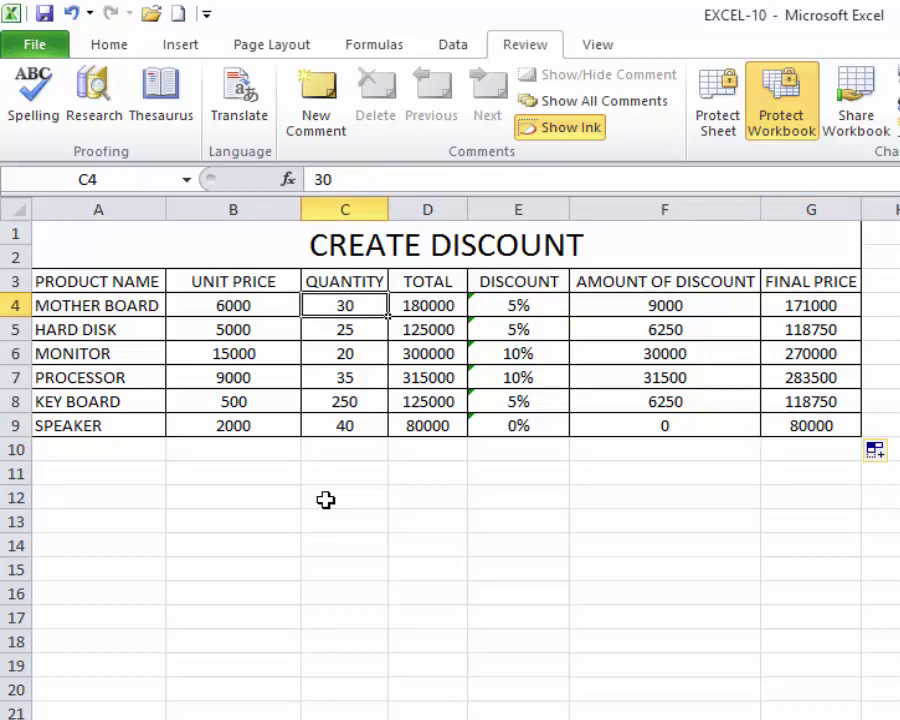
- Test MOTHER BOARD quantity 10, then set it to 80 for a 480000 total and 432000 final price
type("10")
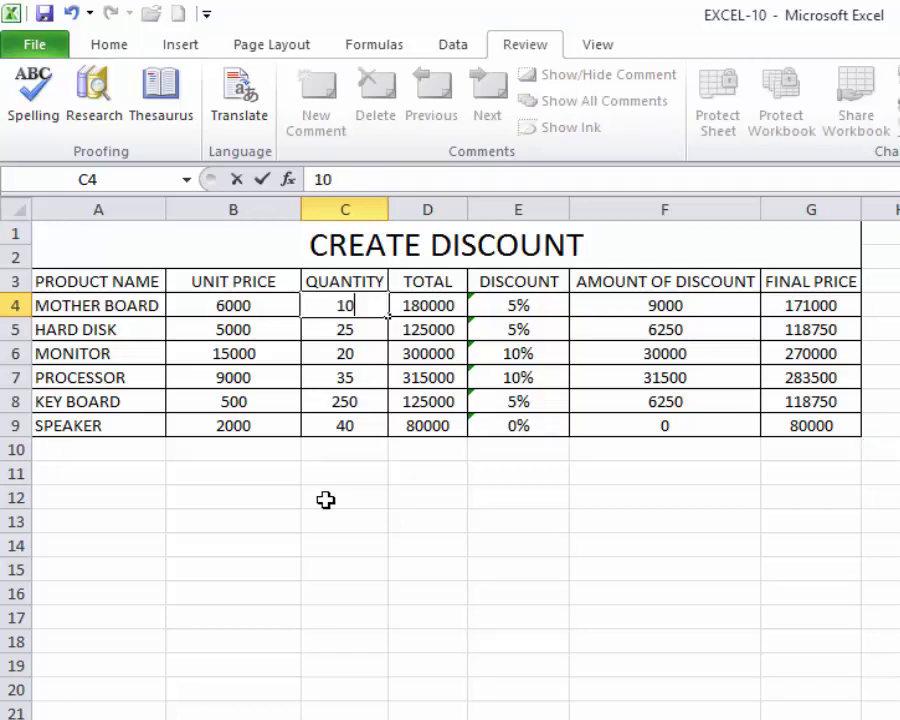
key("Return")
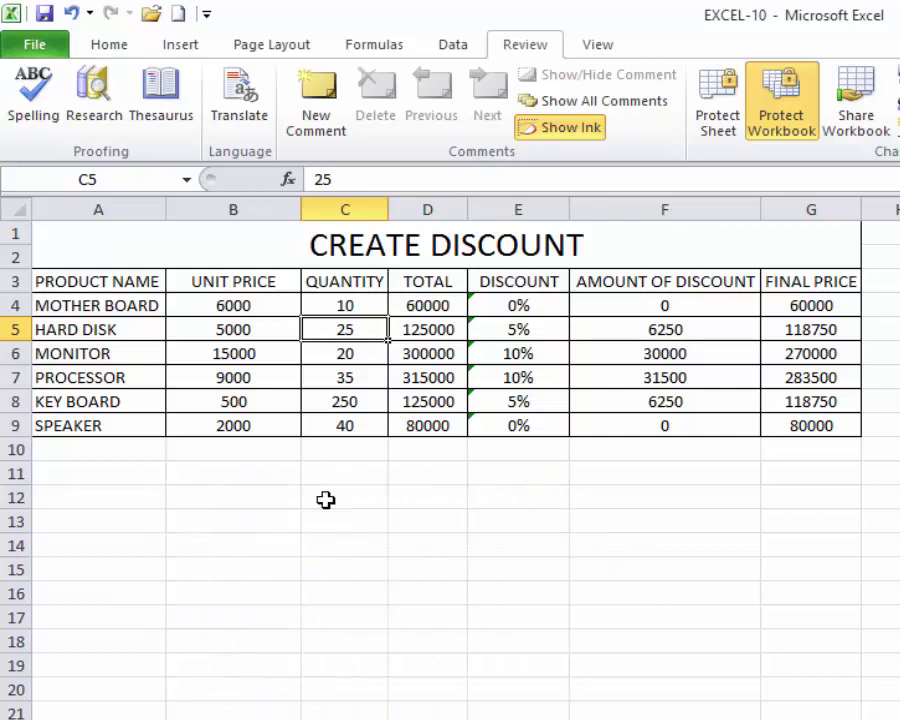
key("Up")
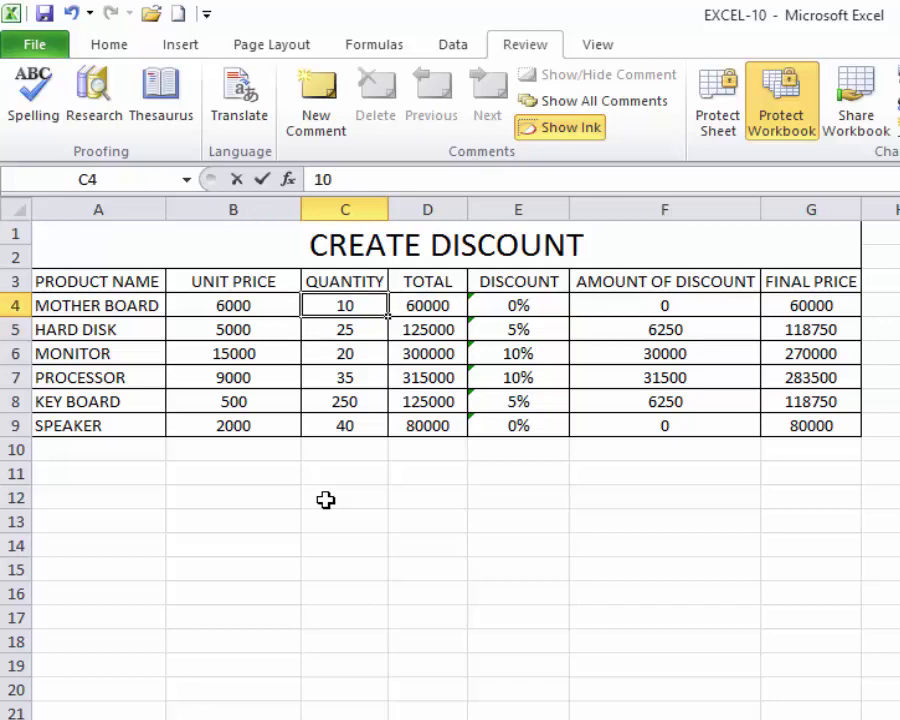
type("80")
key("Tab")
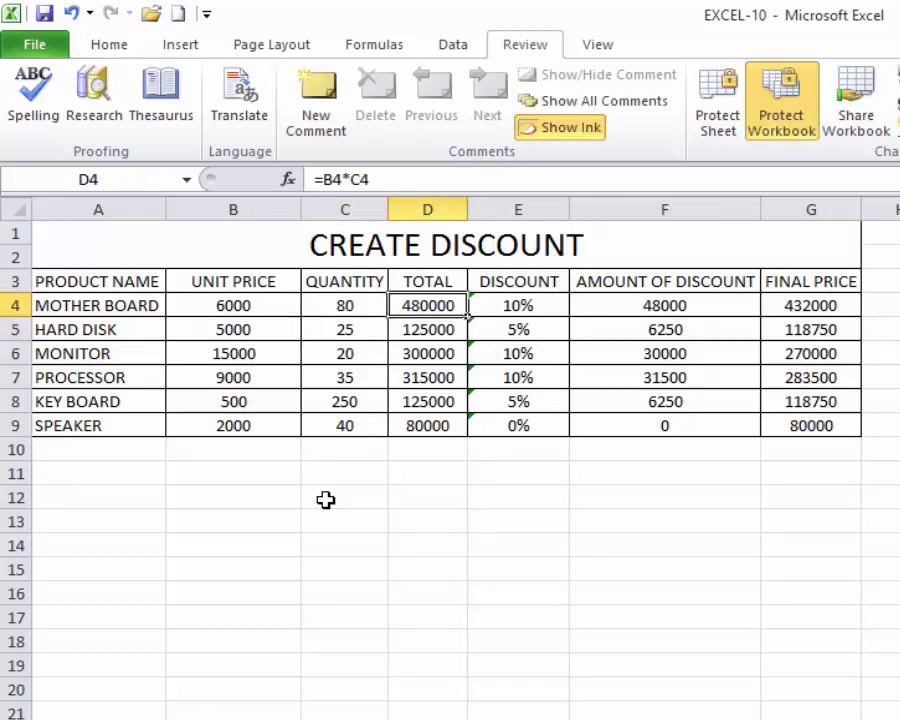